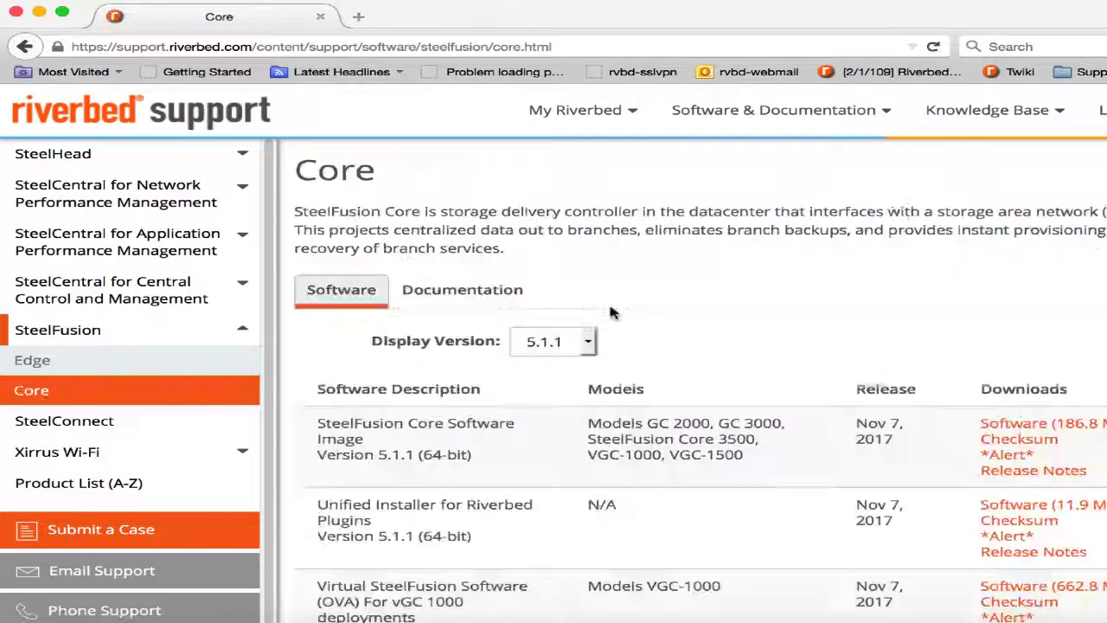
Switch the SteelFusion Core downloads table from version 5.1.1 to 5.0.0.
scroll(317, 450, down, 3)
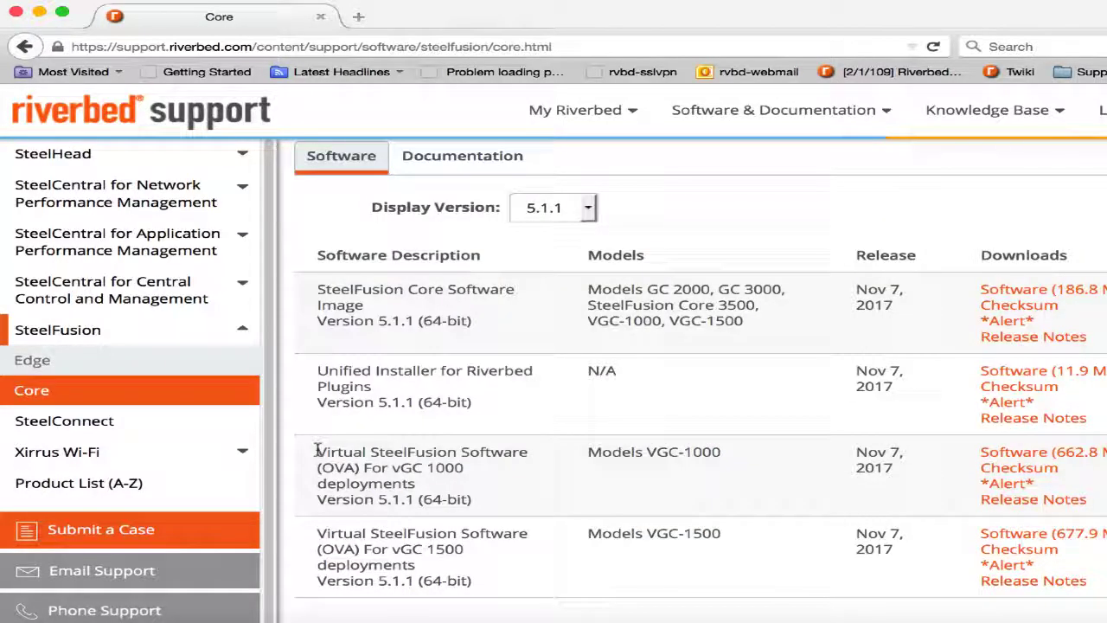
drag(318, 450, 655, 547)
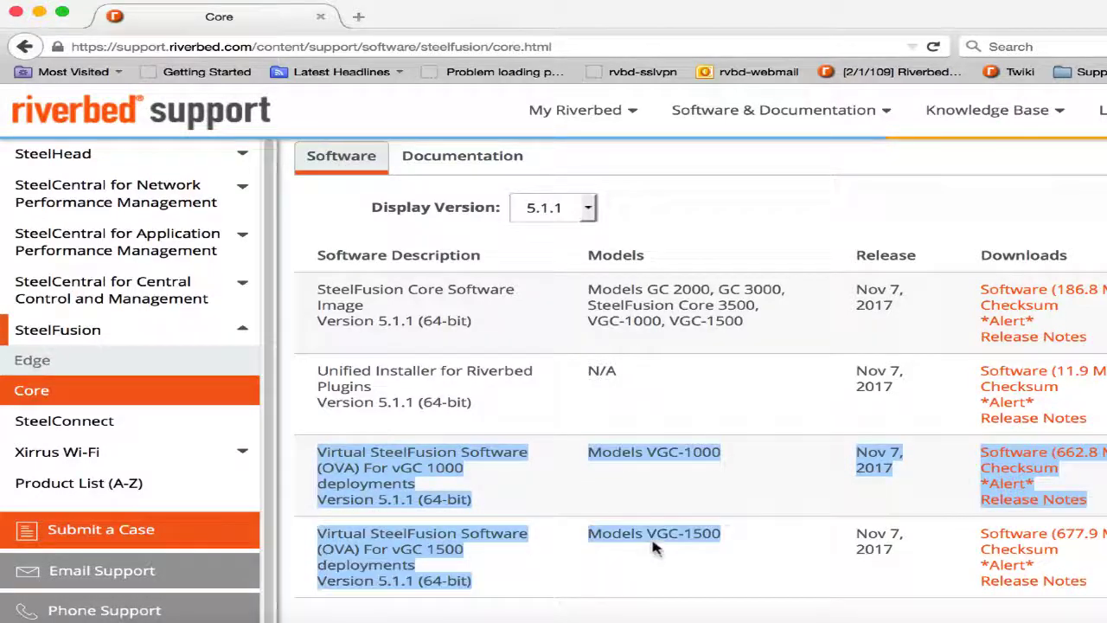
double_click(655, 547)
click(553, 208)
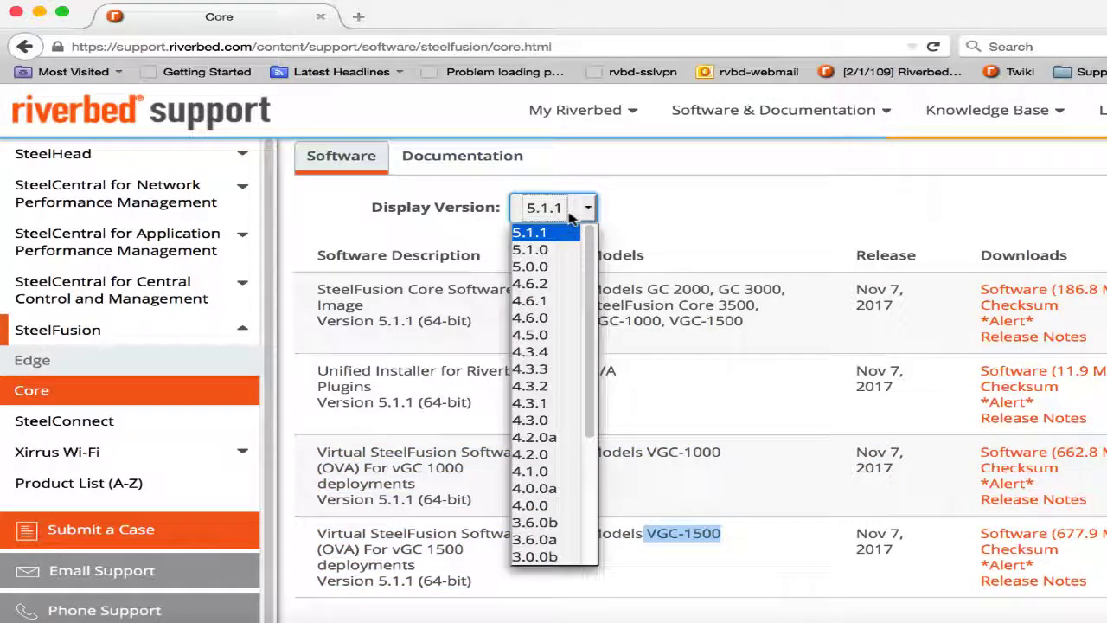
click(554, 267)
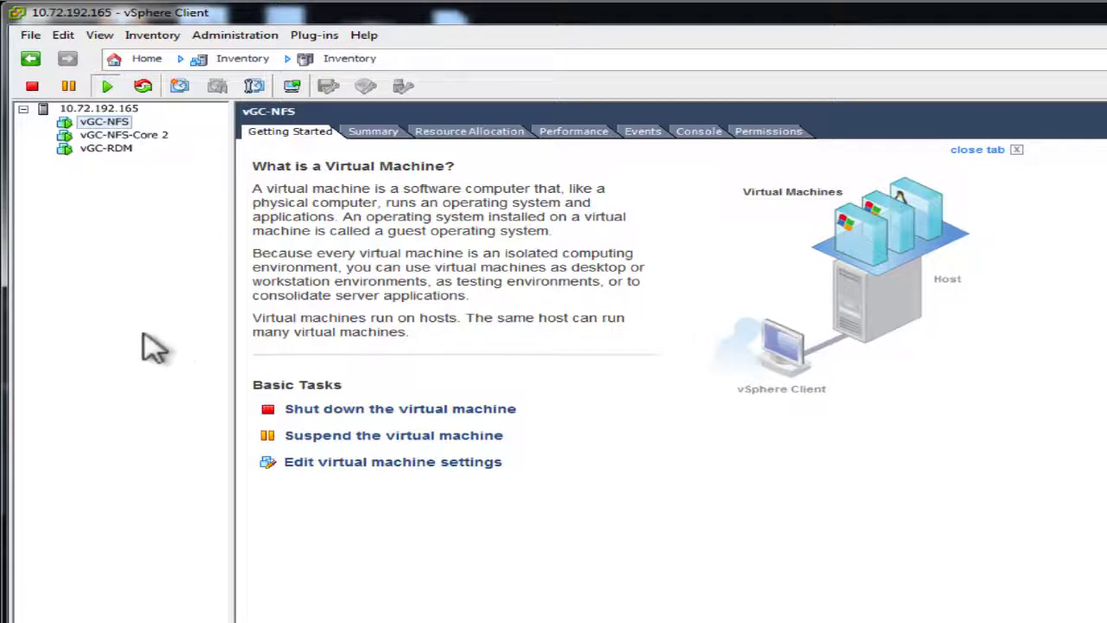
Start deploying image.ova as an OVF template named Riverbed Steelfusion Core.
click(29, 35)
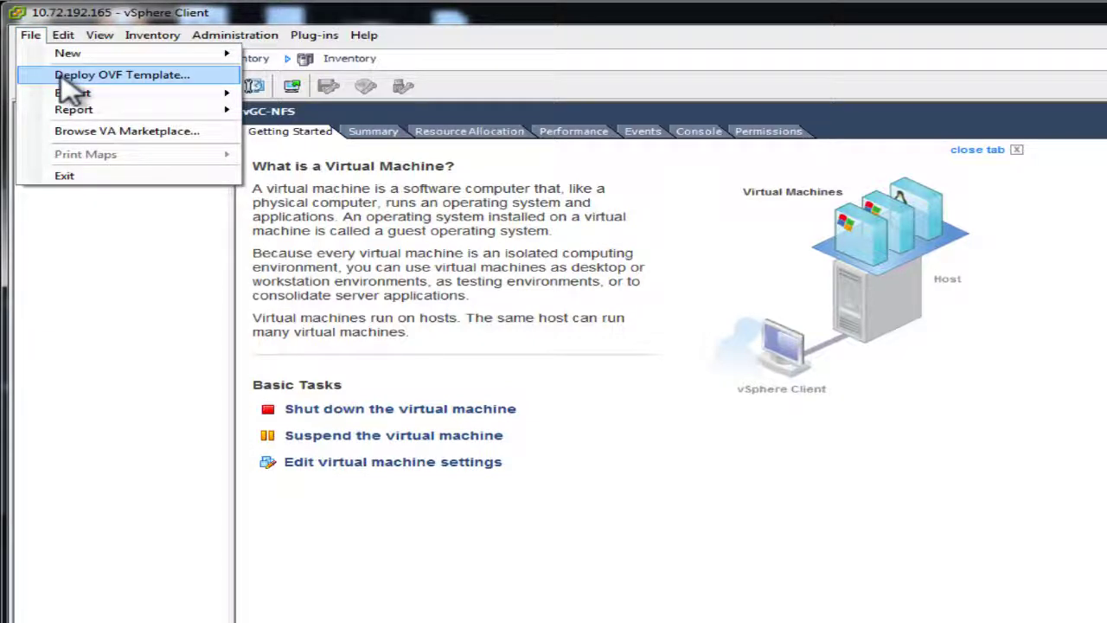
click(86, 74)
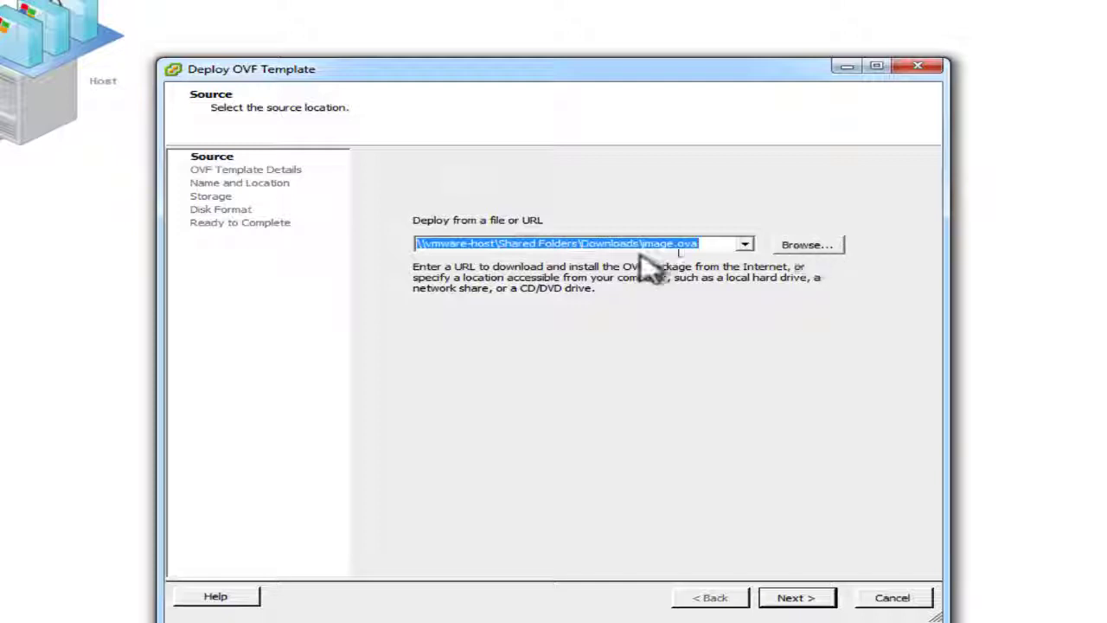
click(797, 598)
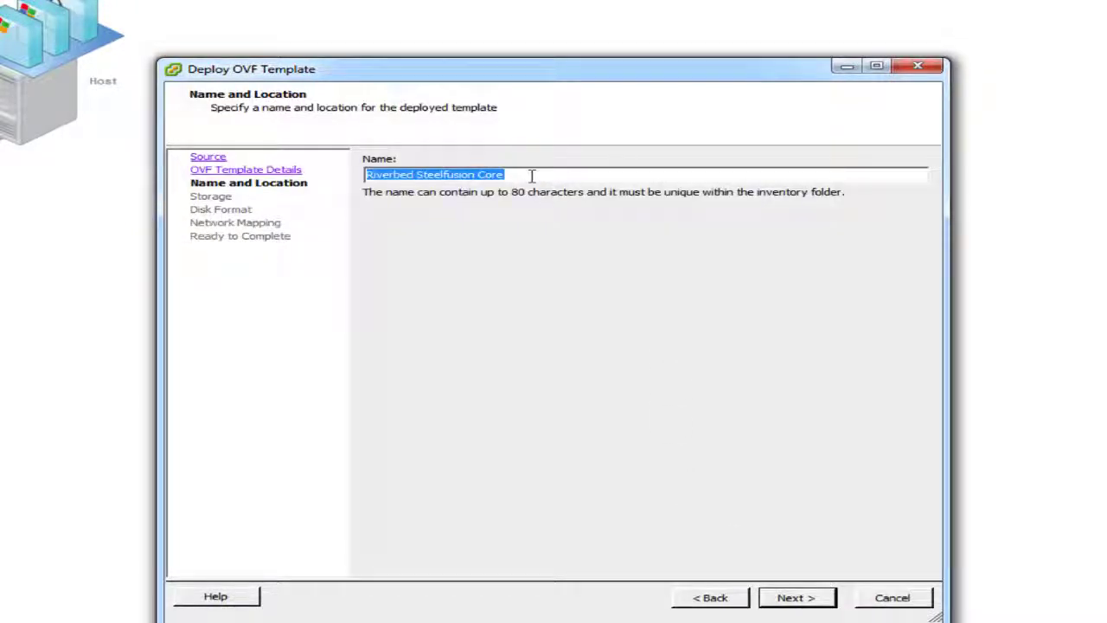
click(795, 597)
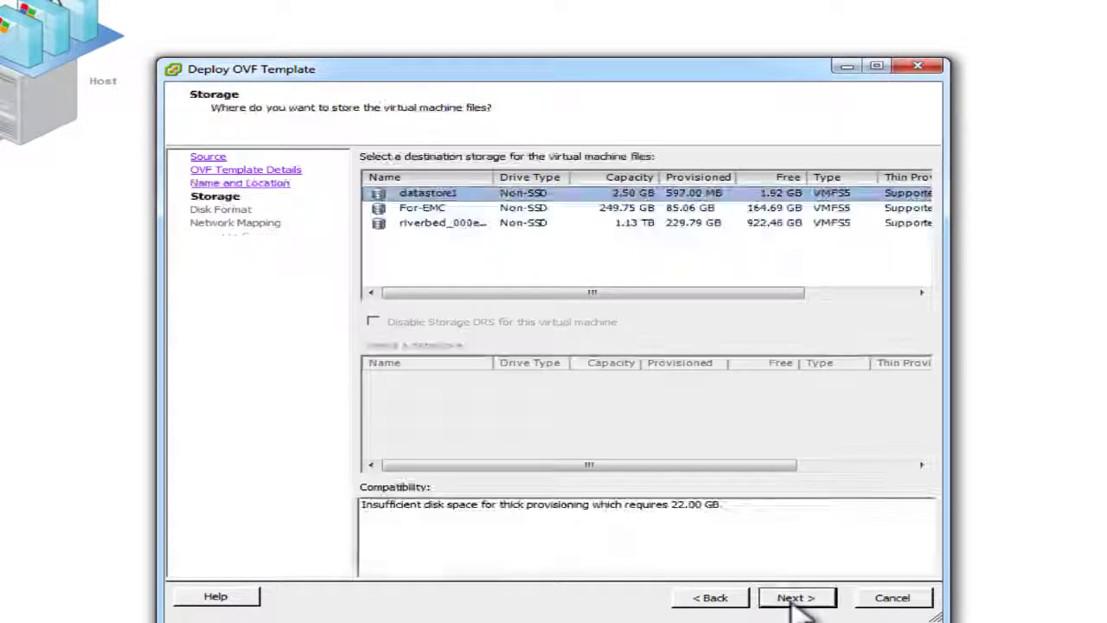
Place it on the riverbed_000eb60a7640 datastore with Thick Provision Lazy Zeroed disks.
click(430, 222)
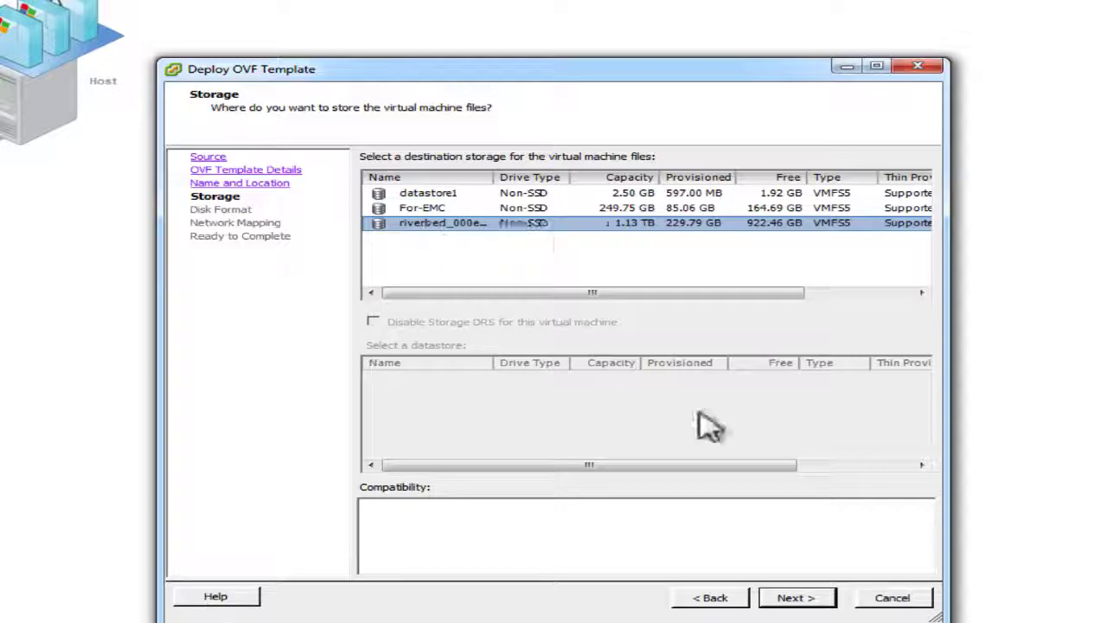
click(794, 597)
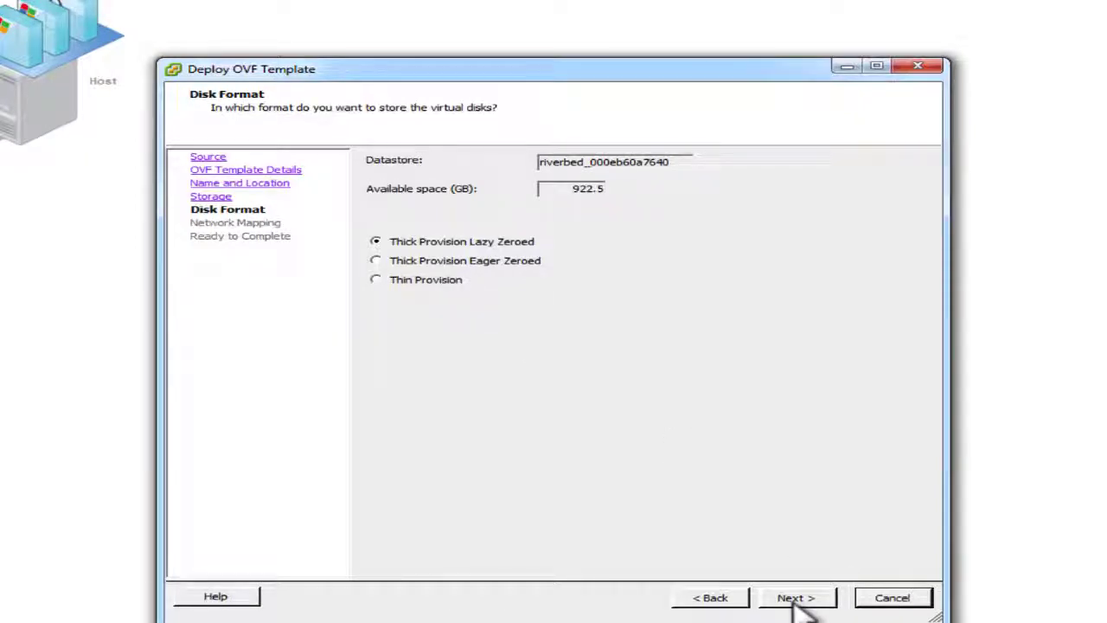
click(794, 603)
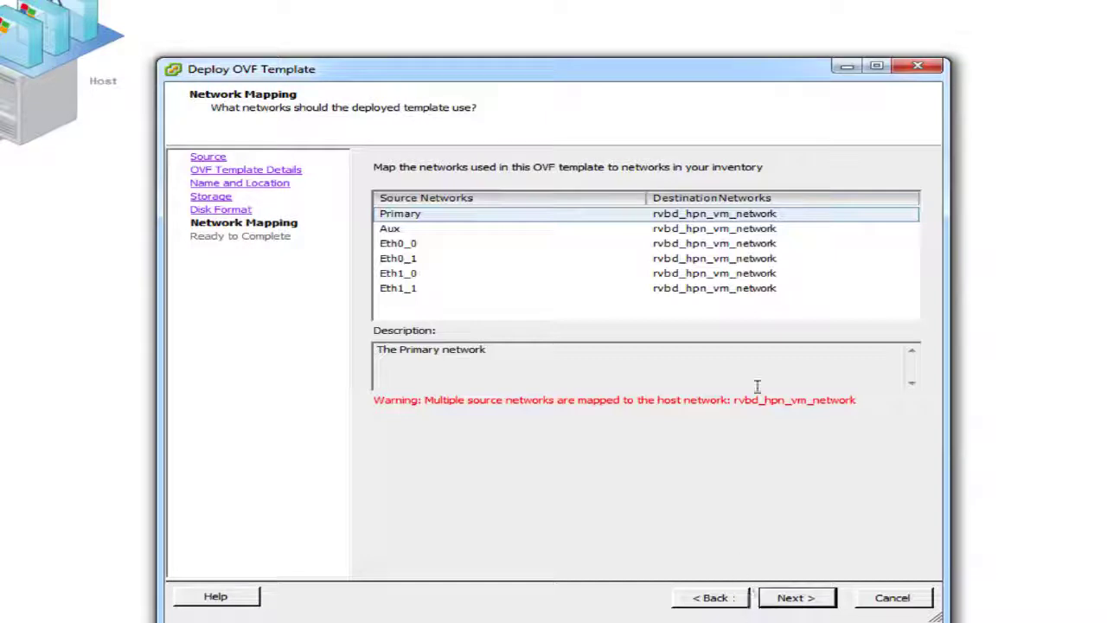
Map the Primary network to rvbd_aux_vm_network and advance to the Ready to Complete summary.
click(725, 216)
click(726, 216)
click(727, 215)
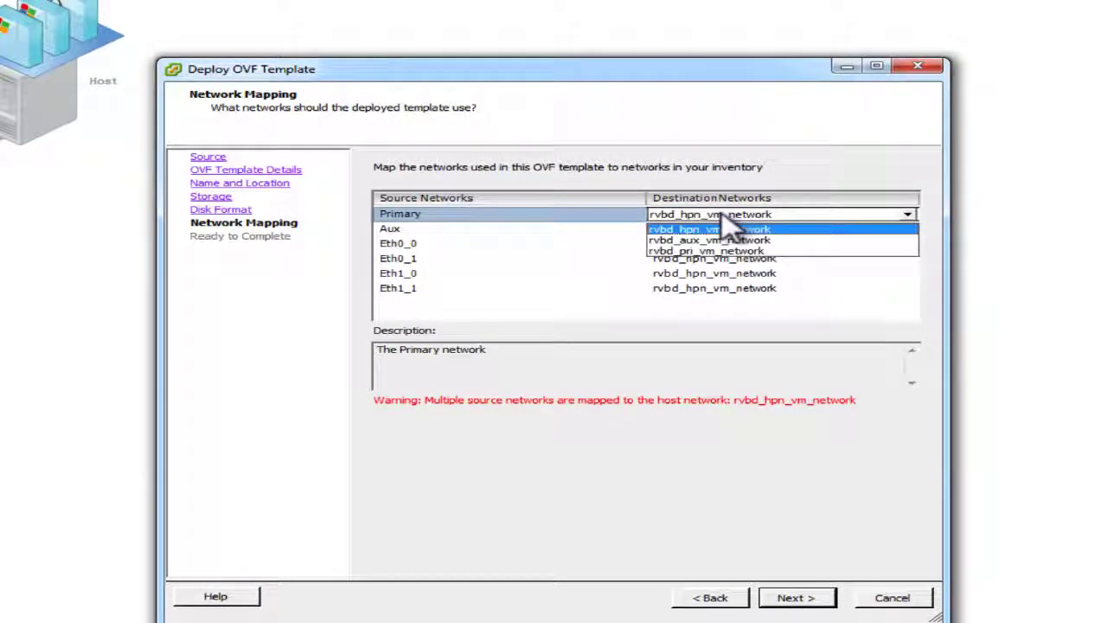
click(727, 240)
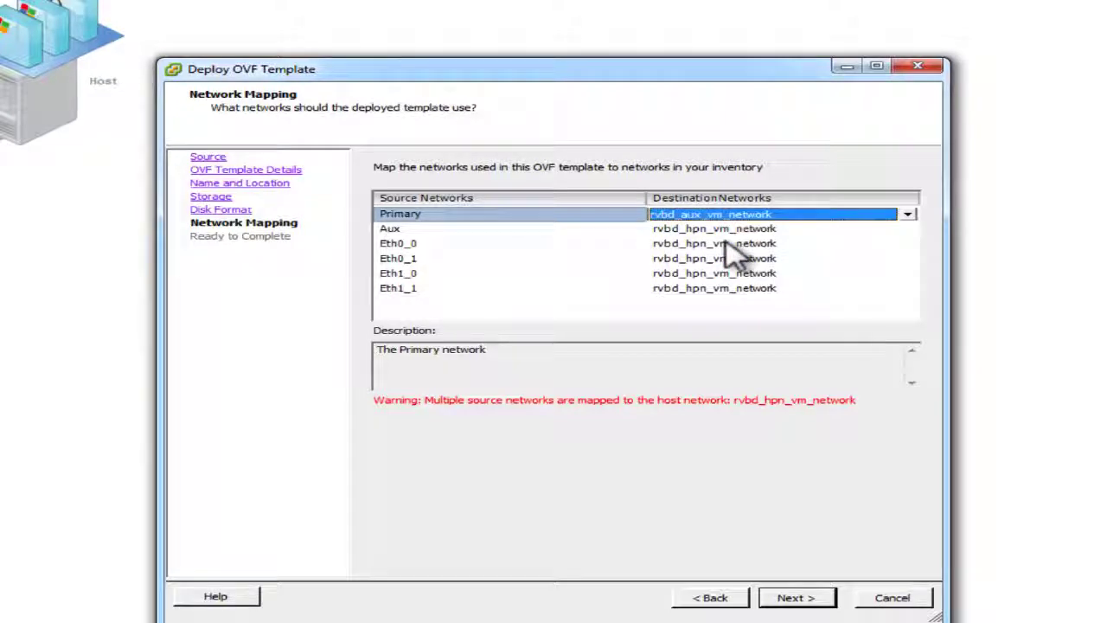
click(794, 598)
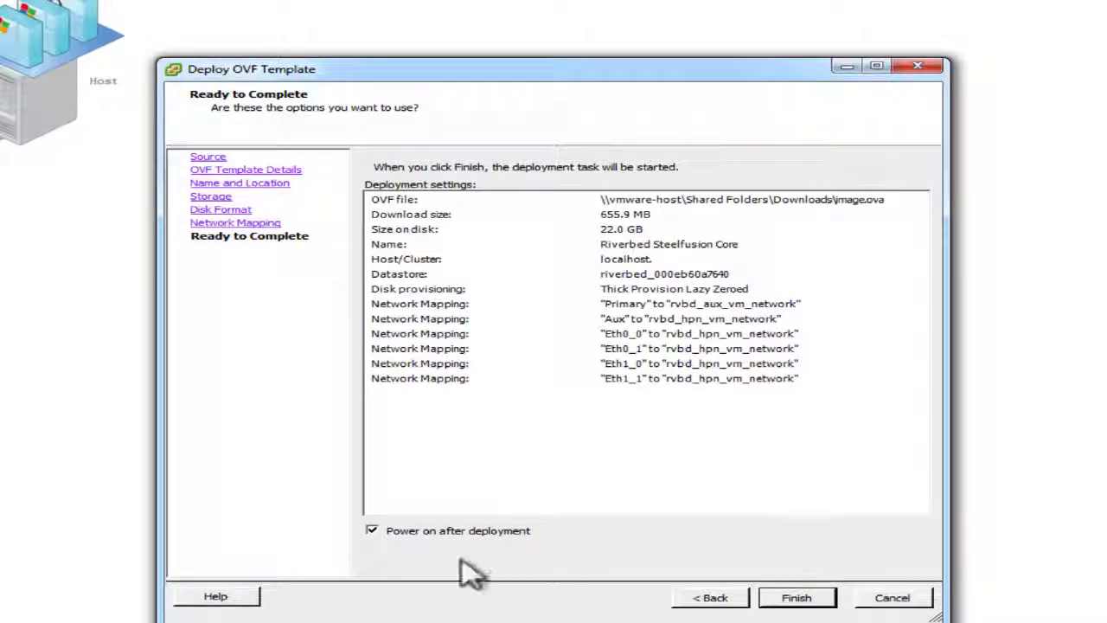
Finish the deployment and view Riverbed Steelfusion Core's summary: Powered On, 1 vCPU, 1024 MB.
click(798, 608)
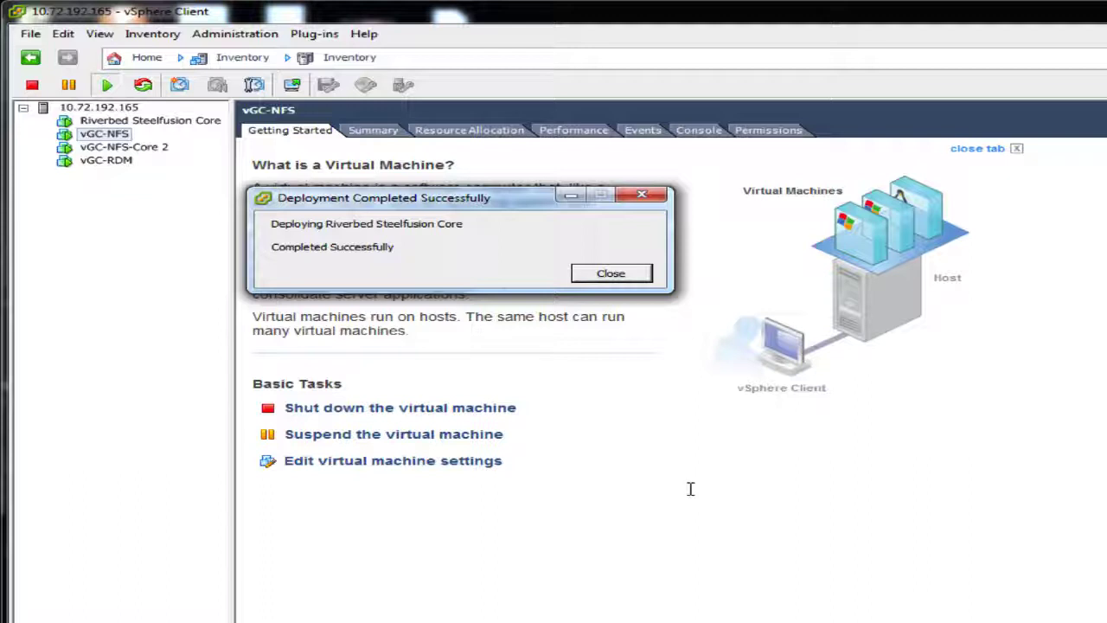
click(609, 273)
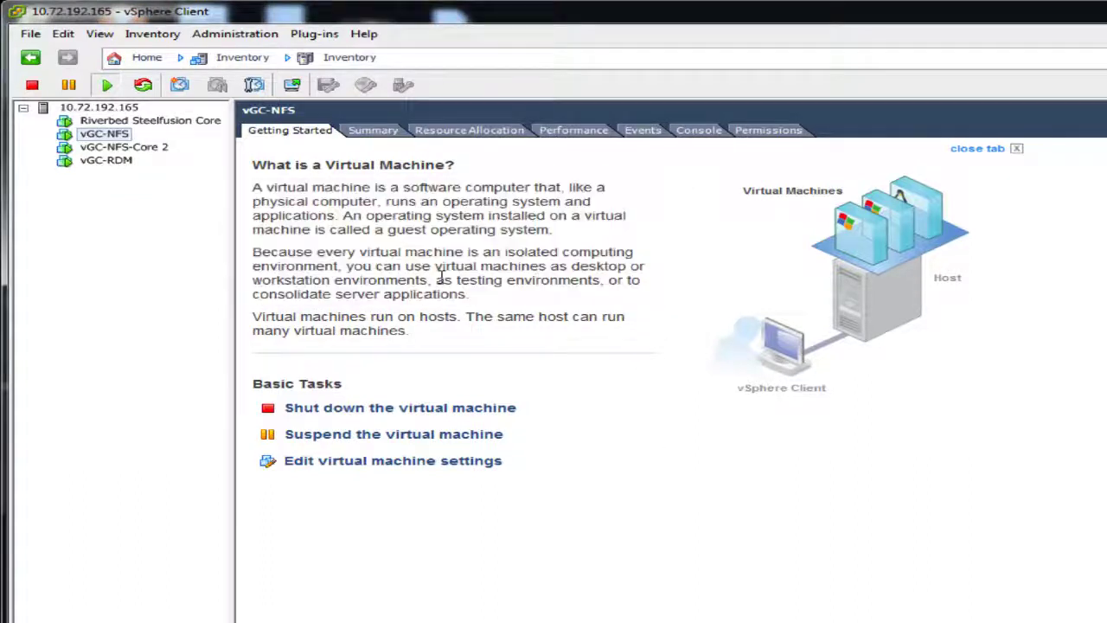
click(128, 132)
click(132, 122)
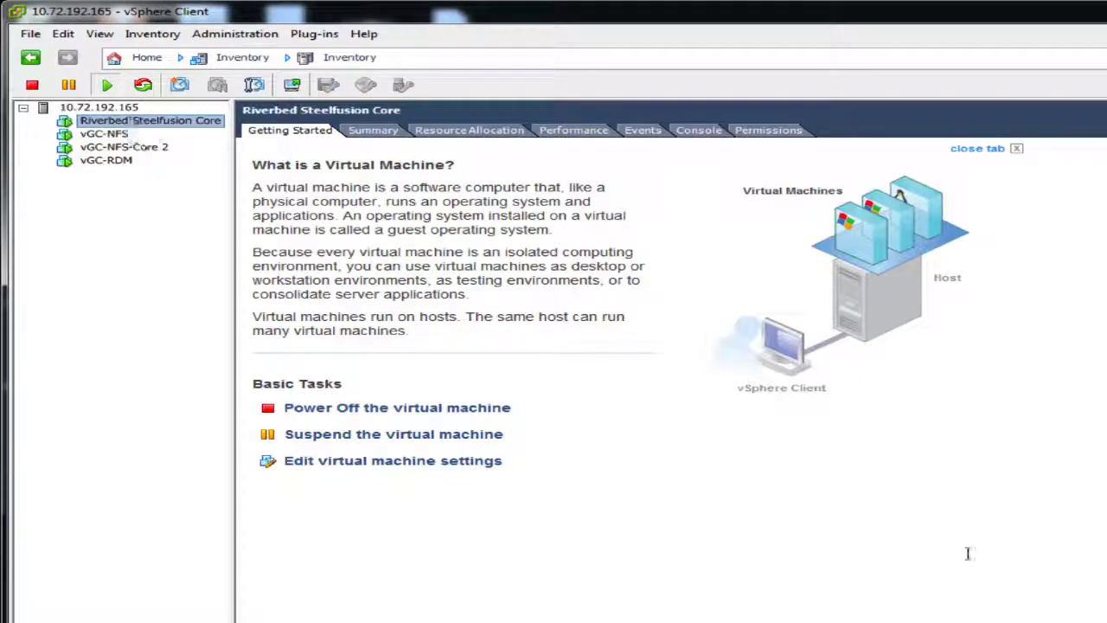
click(375, 132)
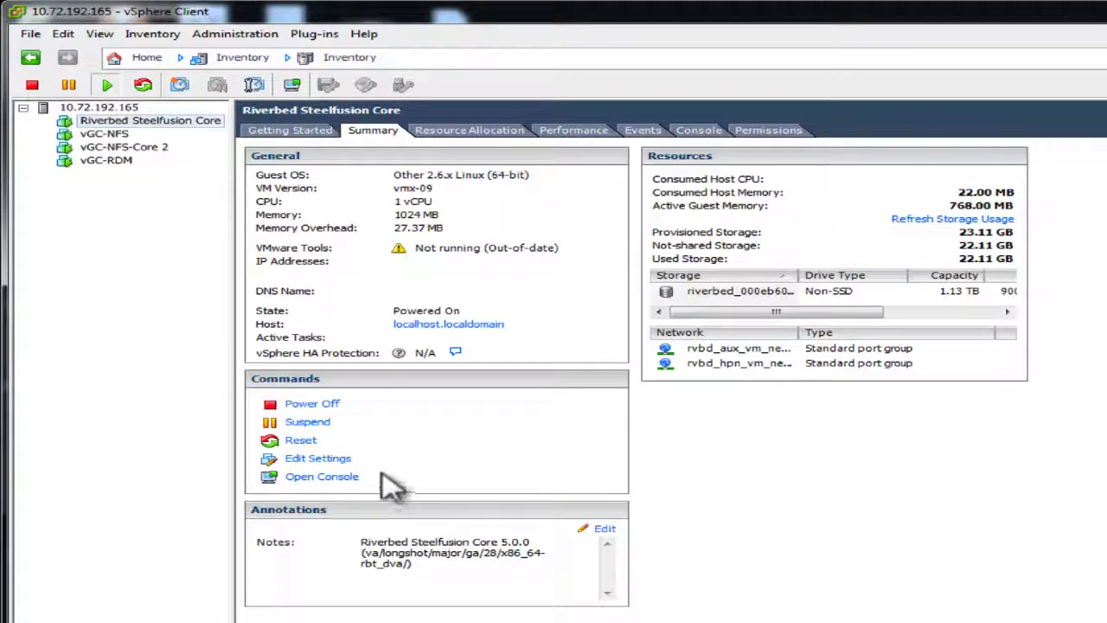
Open the Riverbed Steelfusion Core console enlarged and wait for its login prompt.
click(333, 479)
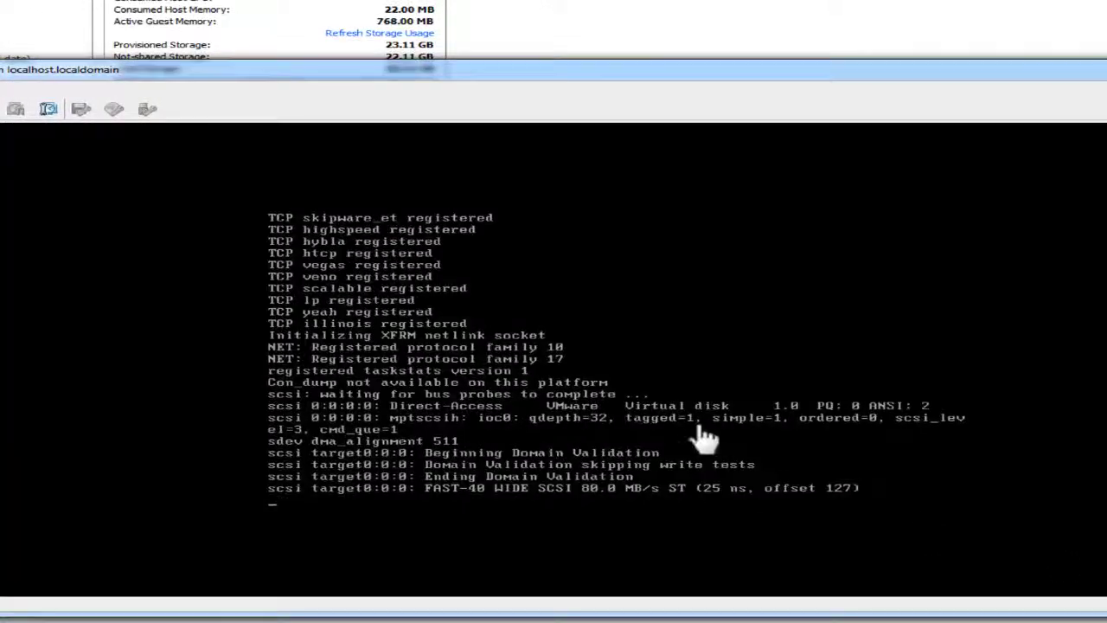
drag(546, 61, 546, 0)
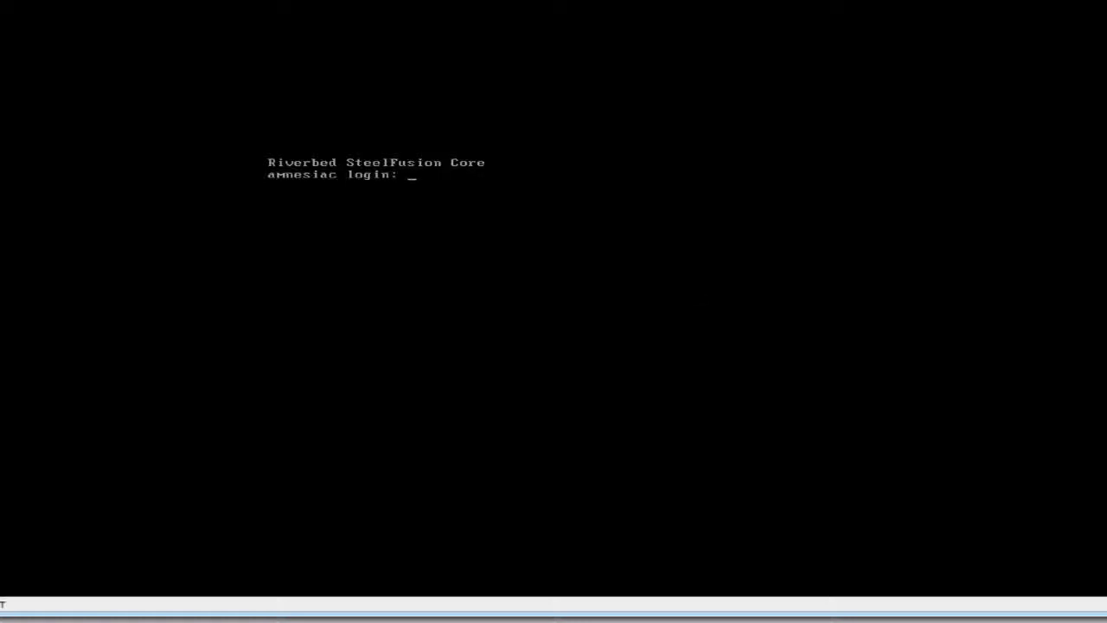
Log in as admin, start the configuration wizard and set hostname Test-Core.
text(admin)
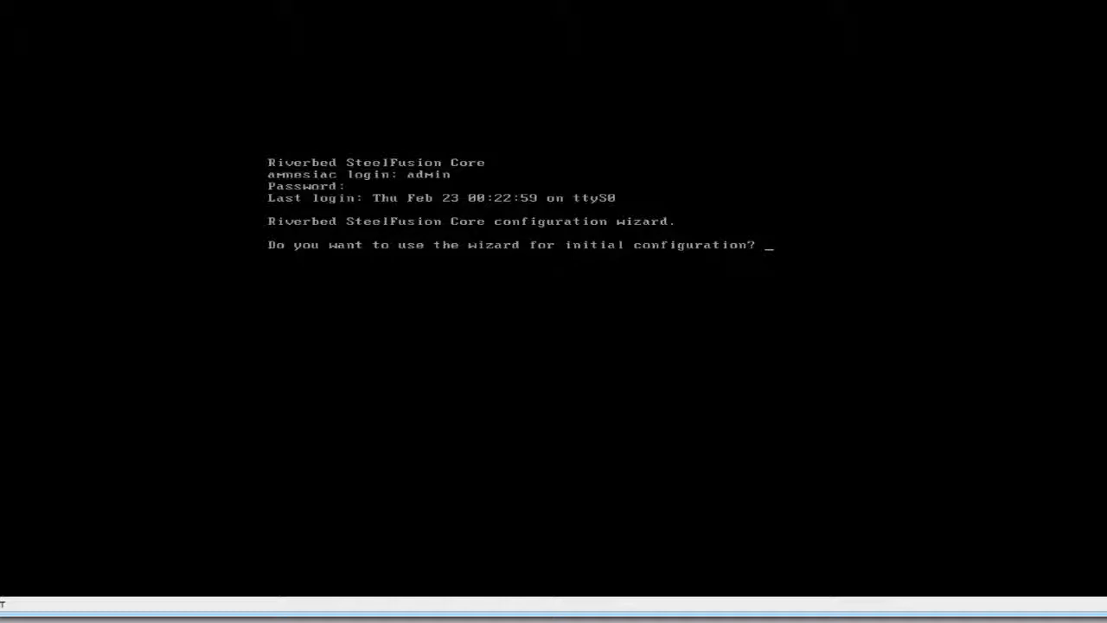
text(yes)
key(Return)
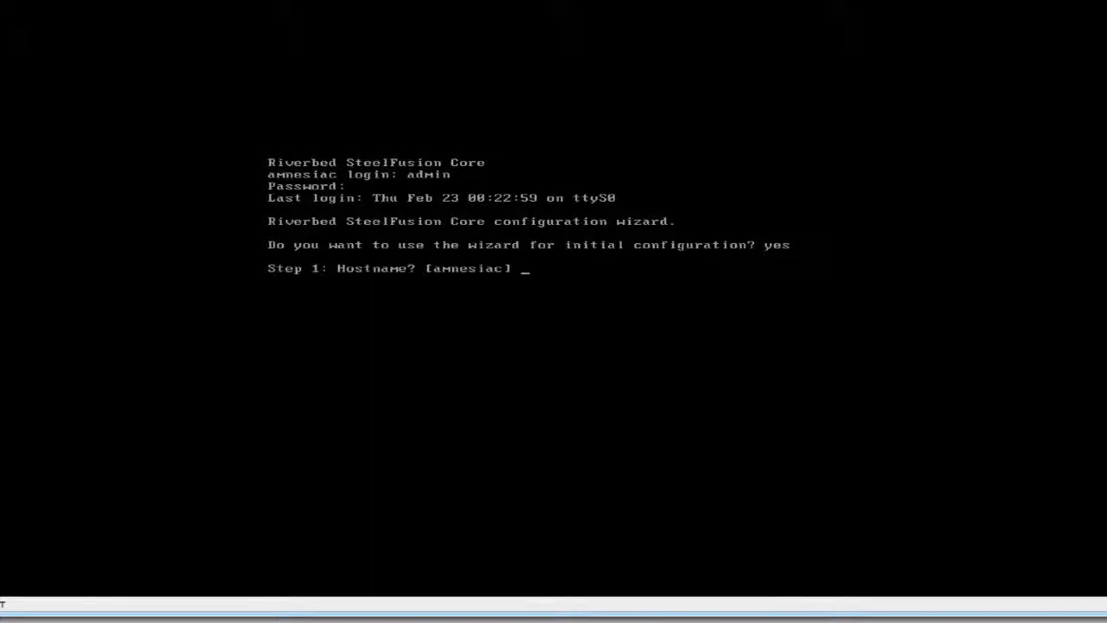
text(Test-Core)
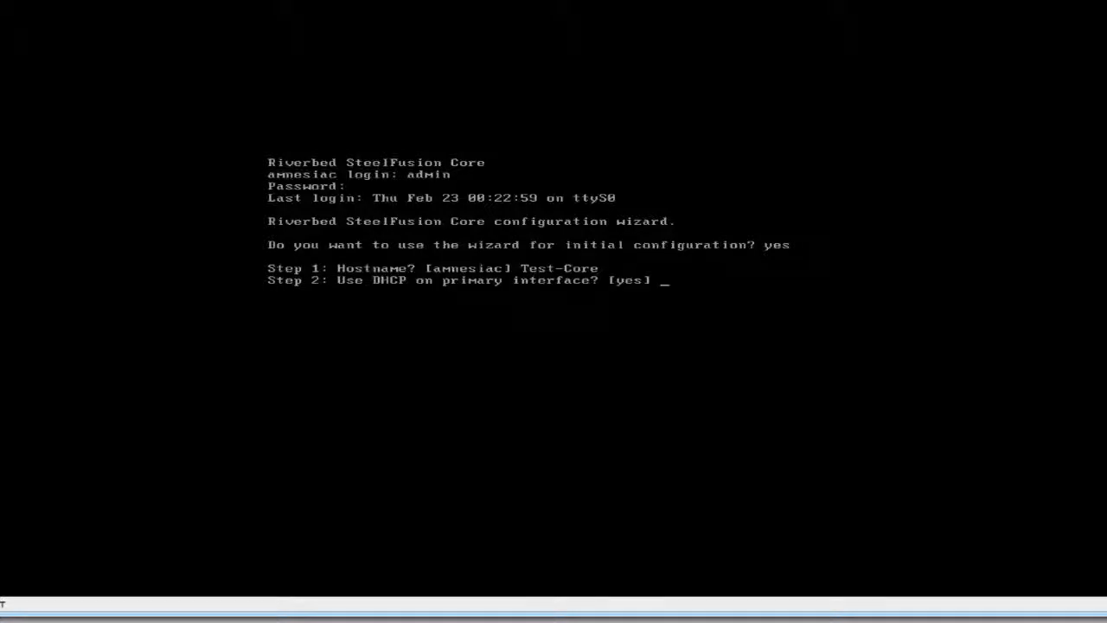
Set static IP 10.72.192.145, netmask 255.255.255.0, gateway 10.72.192.1, skip DNS, and save.
text(no)
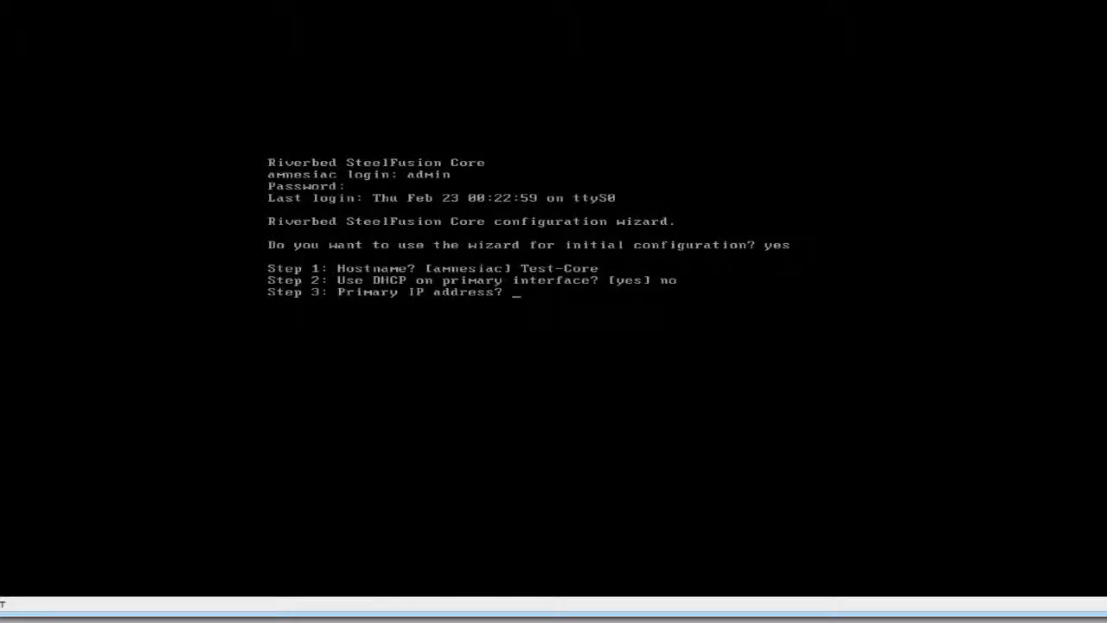
text(10.72.192.145)
key(Return)
text(255.25)
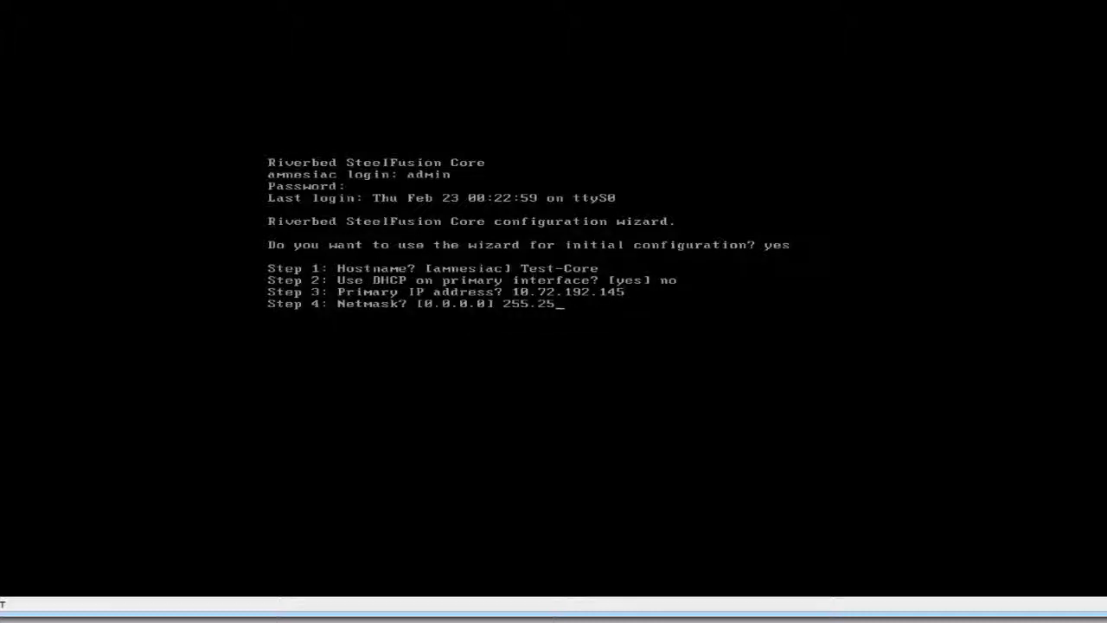
text(5.255.0)
key(Return)
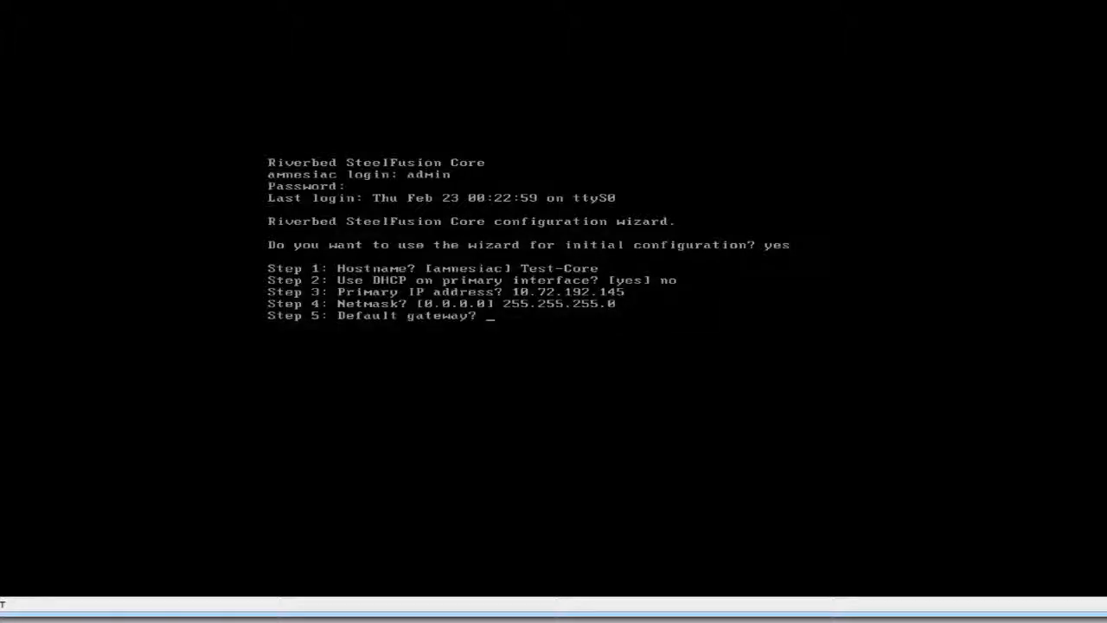
text(10.72.192.1)
key(Return)
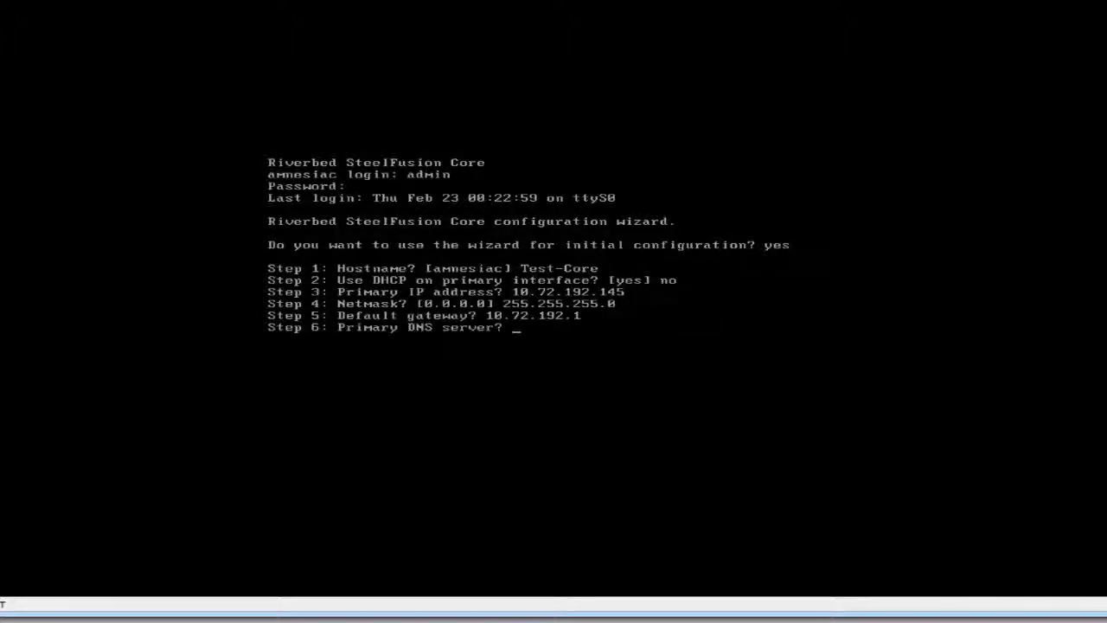
key(Return)
key(Return)
key(Return)
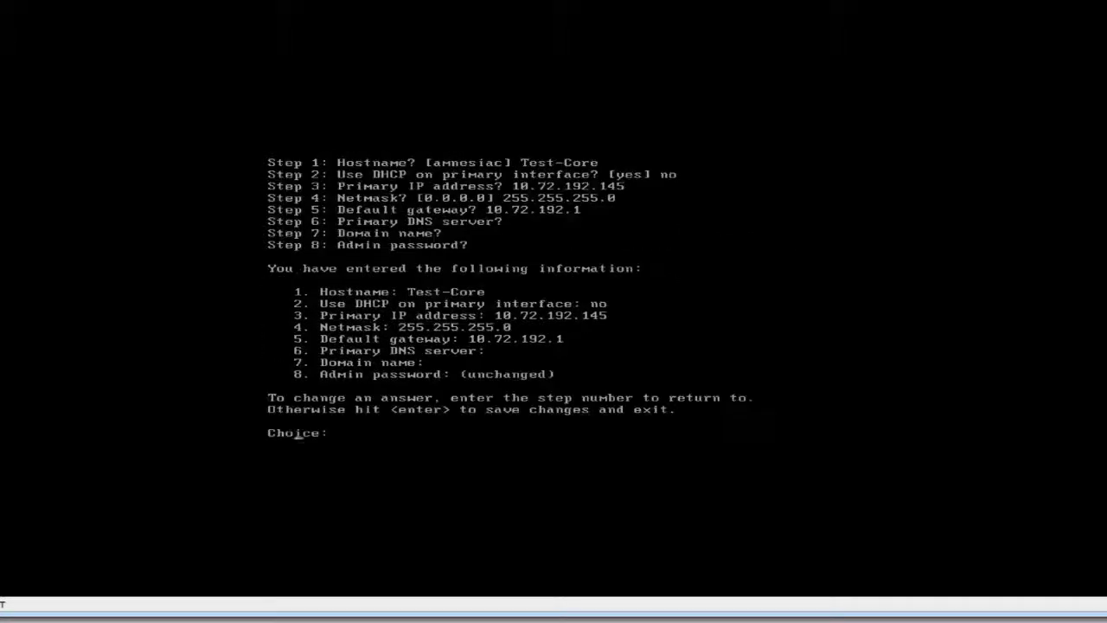
key(Return)
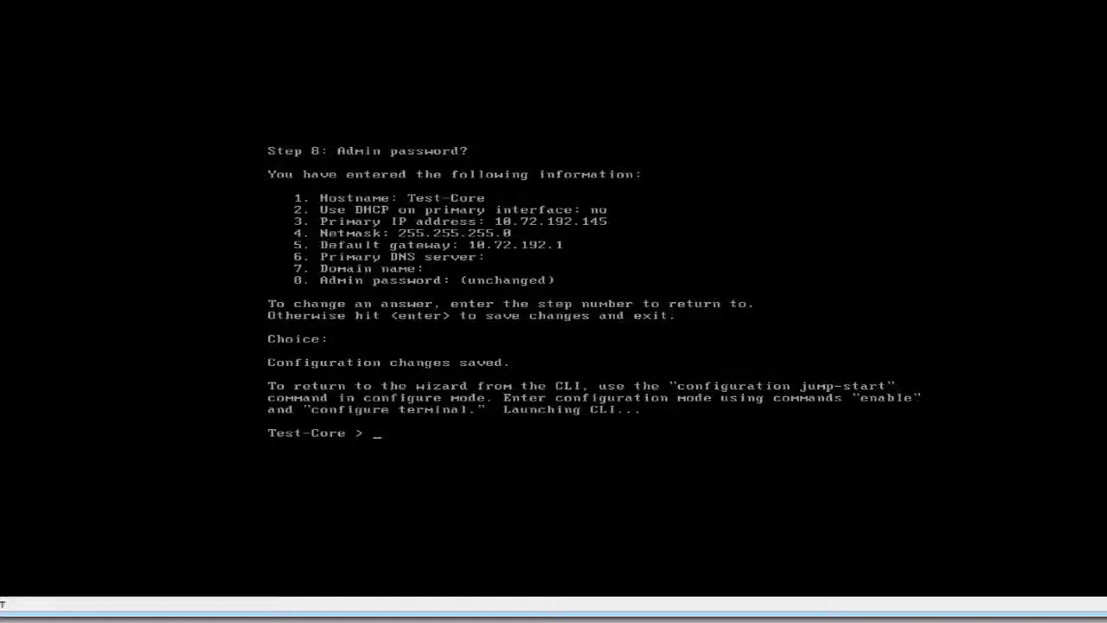
Enter privileged mode and ping gateway 10.72.192.1 until replies show 0% loss.
key(Return)
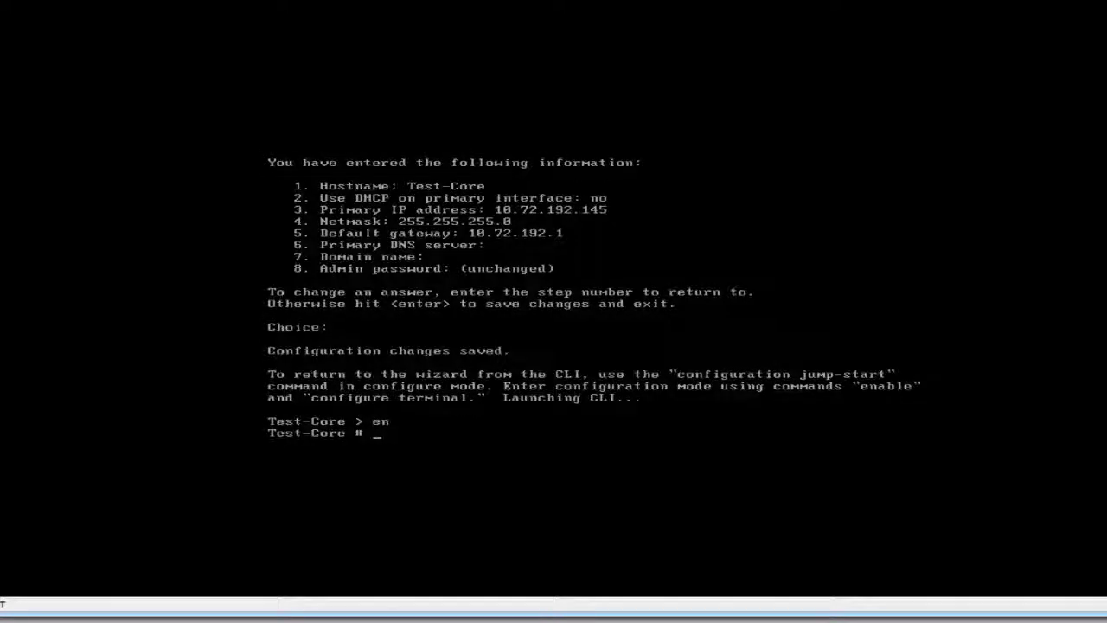
text(ping 10.72.1)
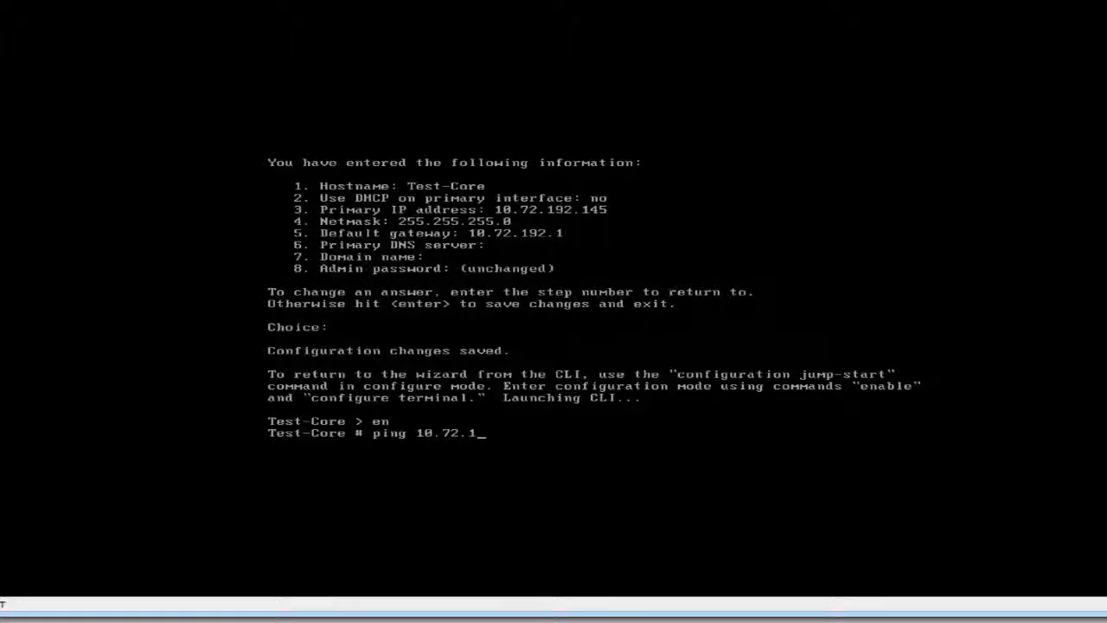
text(92.1)
key(Return)
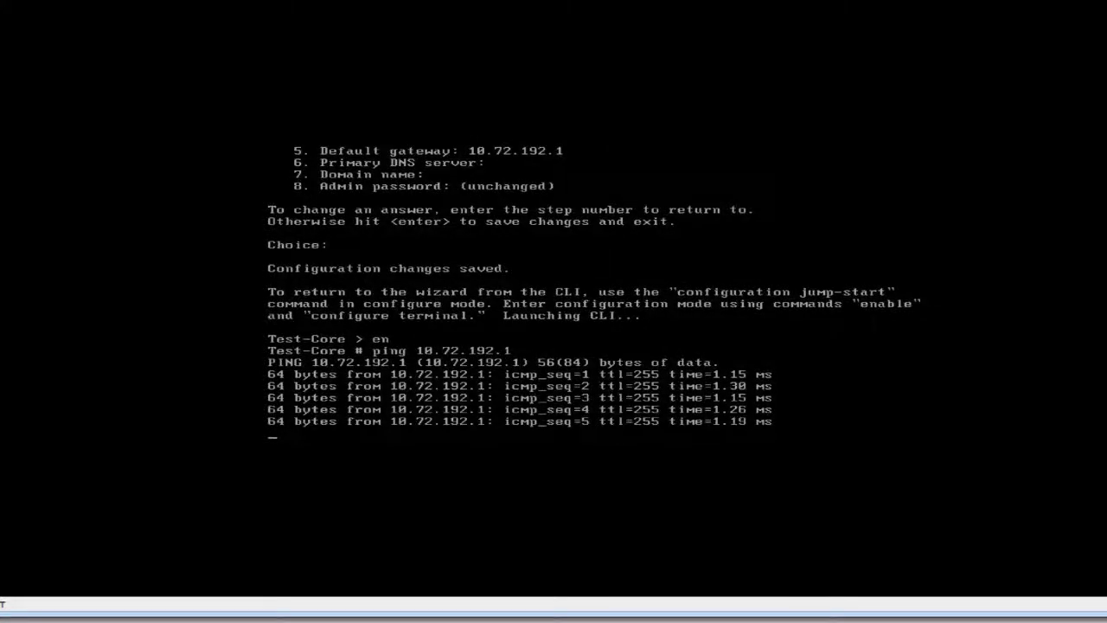
key(ctrl+c)
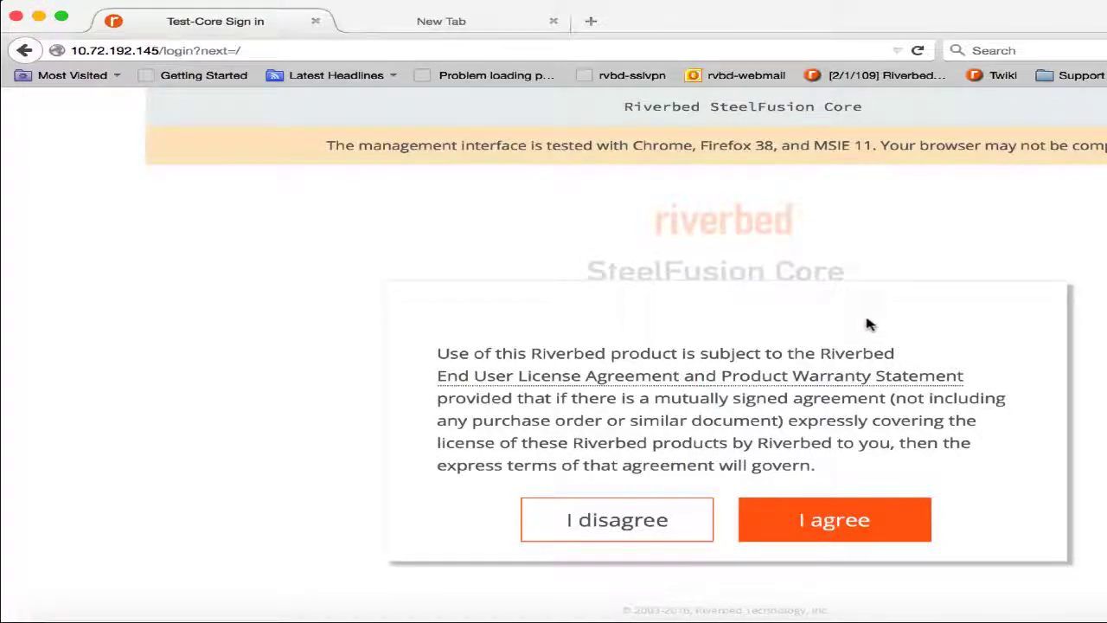
Accept the license, sign in with the administrator password, and open Test-Core's Alarm Status.
click(822, 520)
click(683, 458)
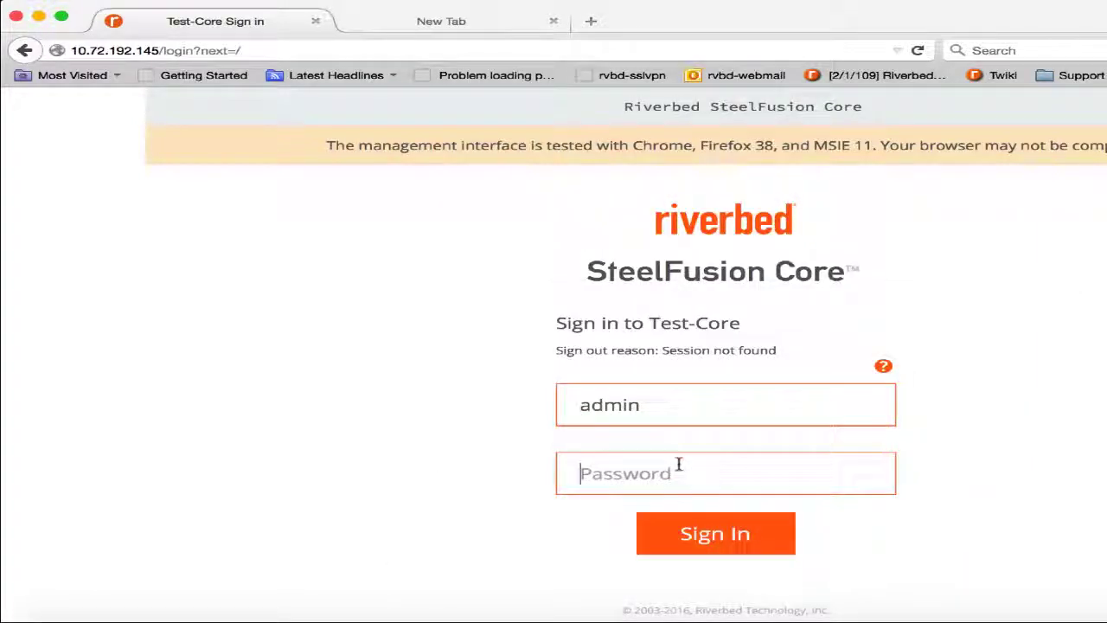
text(password)
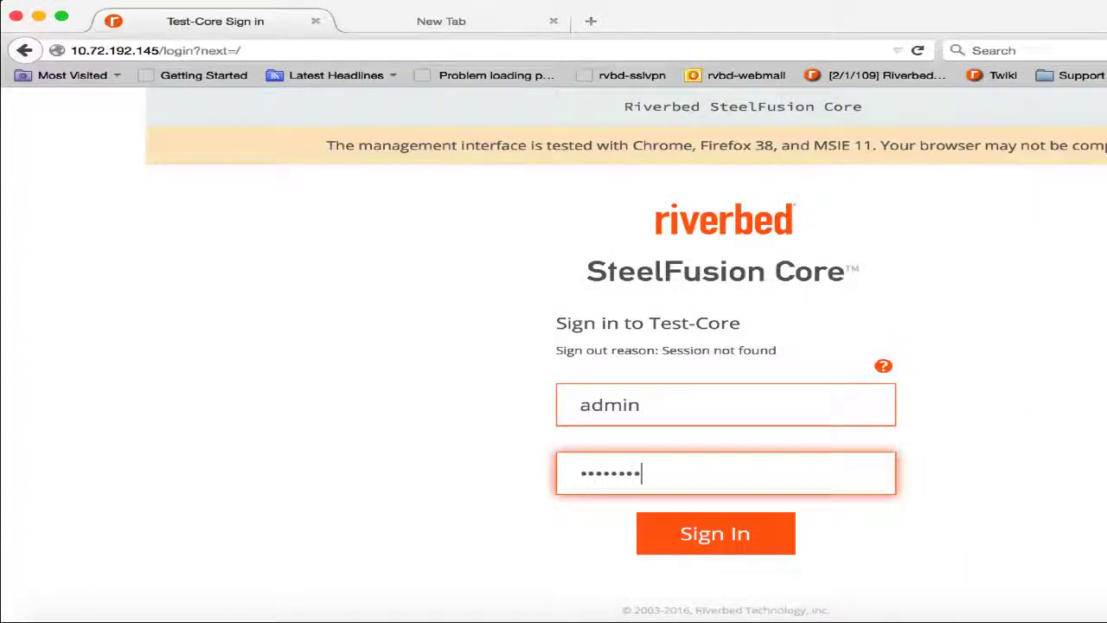
key(Return)
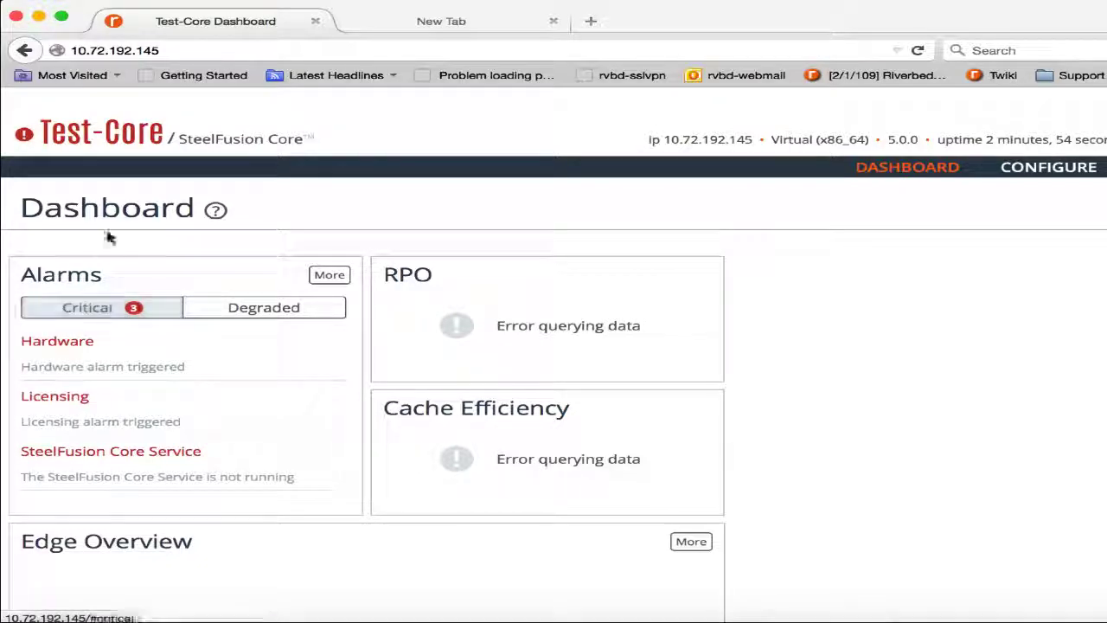
click(23, 134)
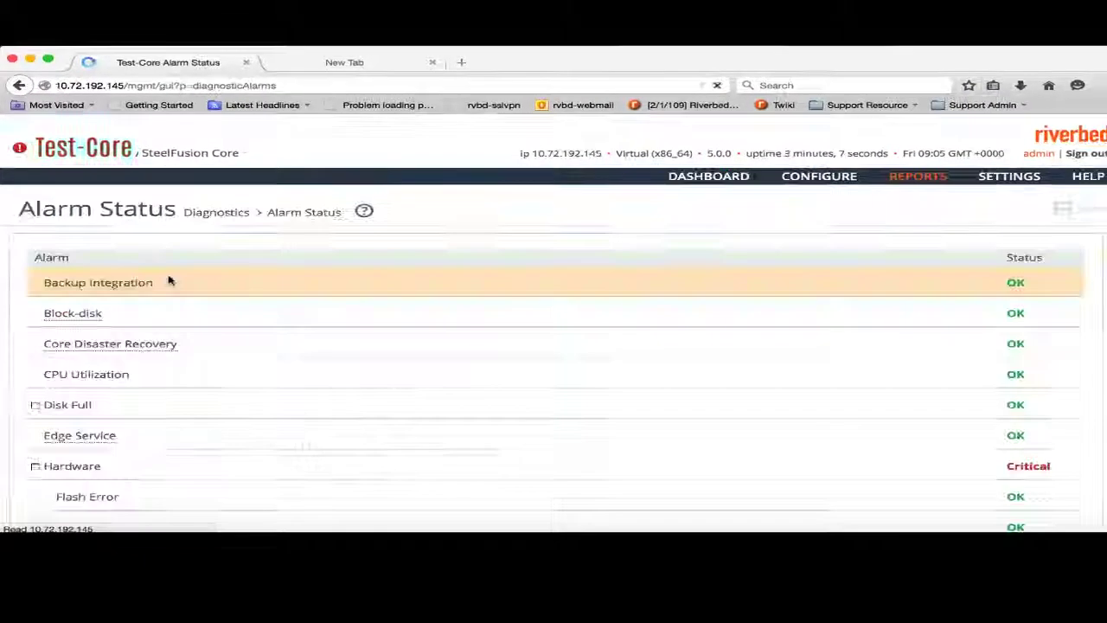
scroll(385, 339, down, 2)
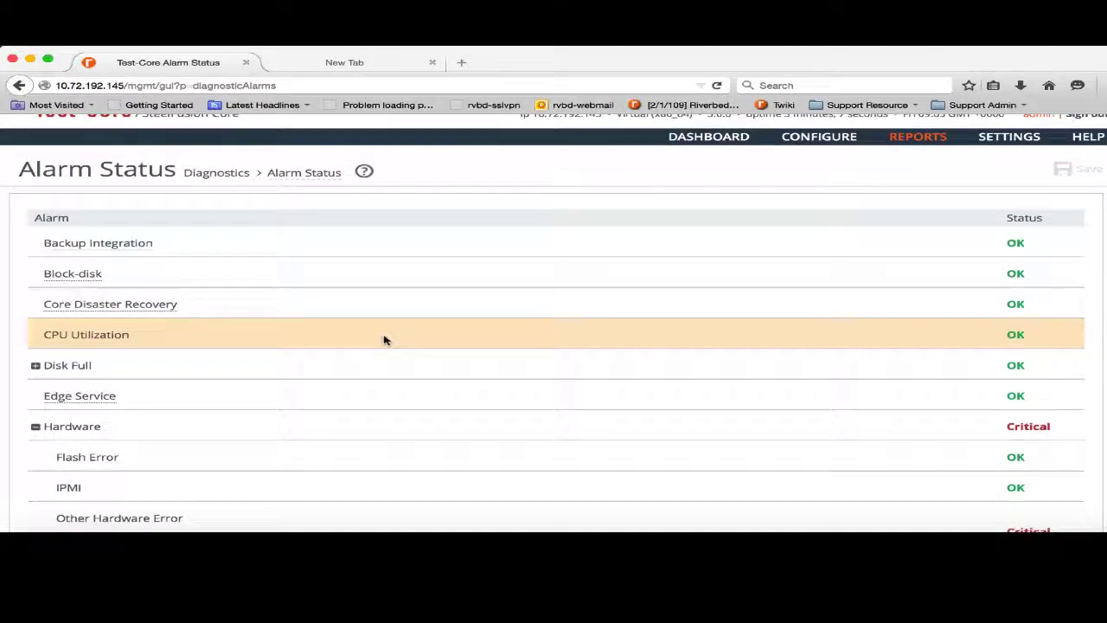
scroll(385, 340, down, 5)
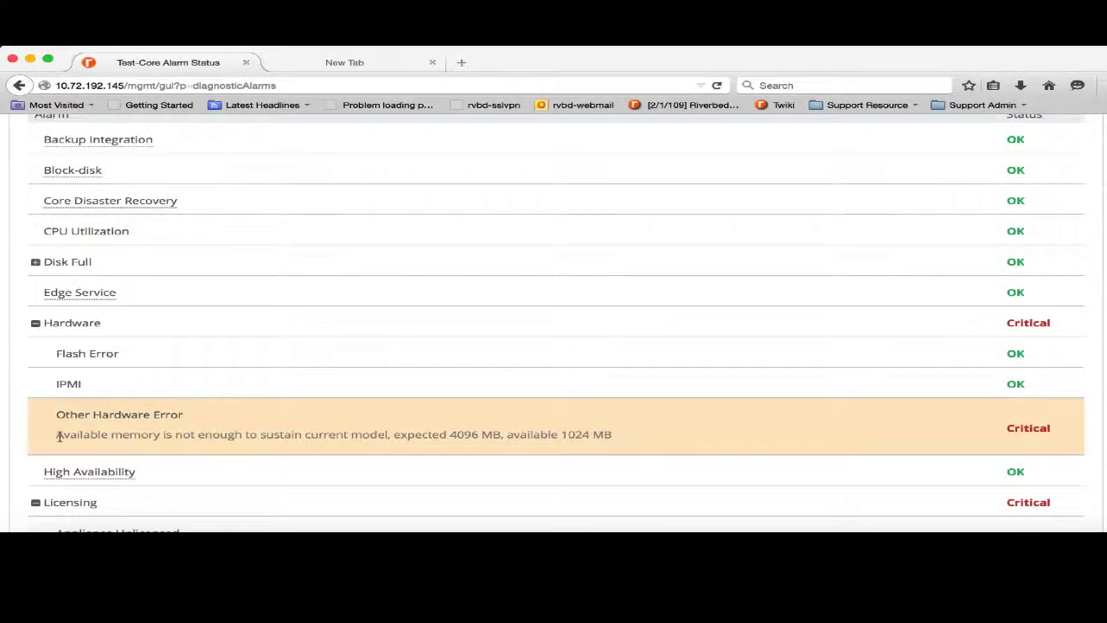
drag(57, 435, 597, 434)
click(563, 435)
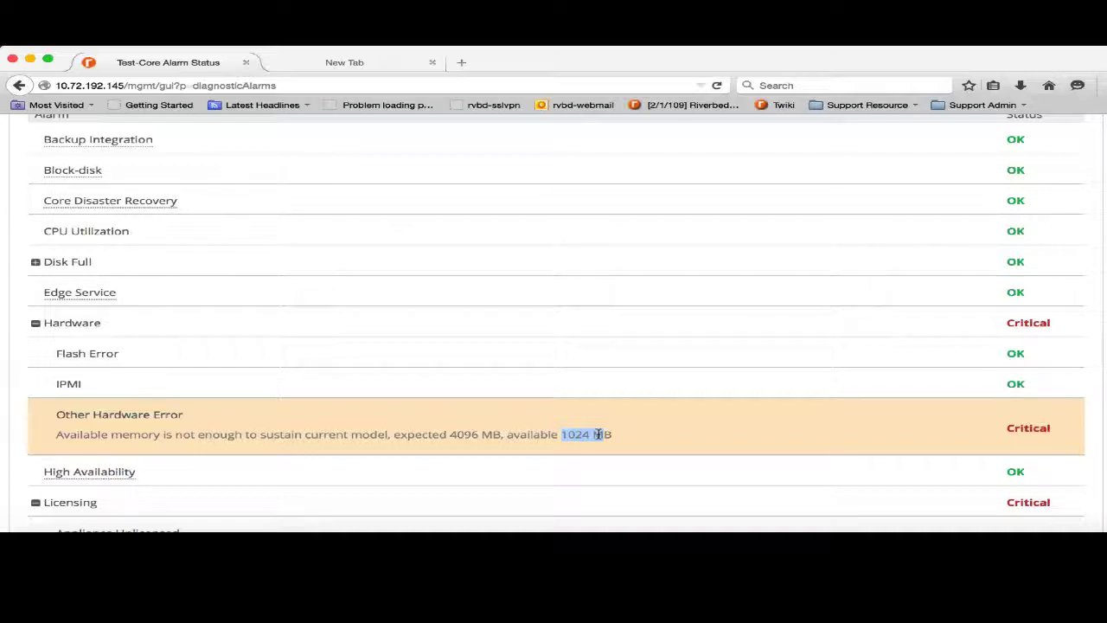
scroll(599, 436, down, 2)
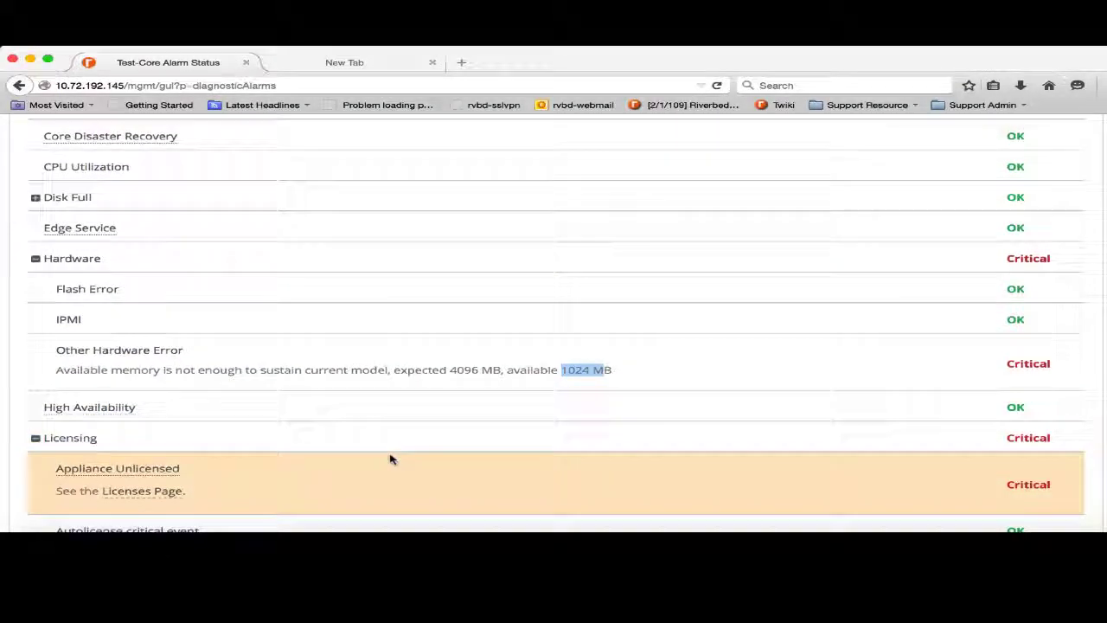
scroll(390, 458, down, 1)
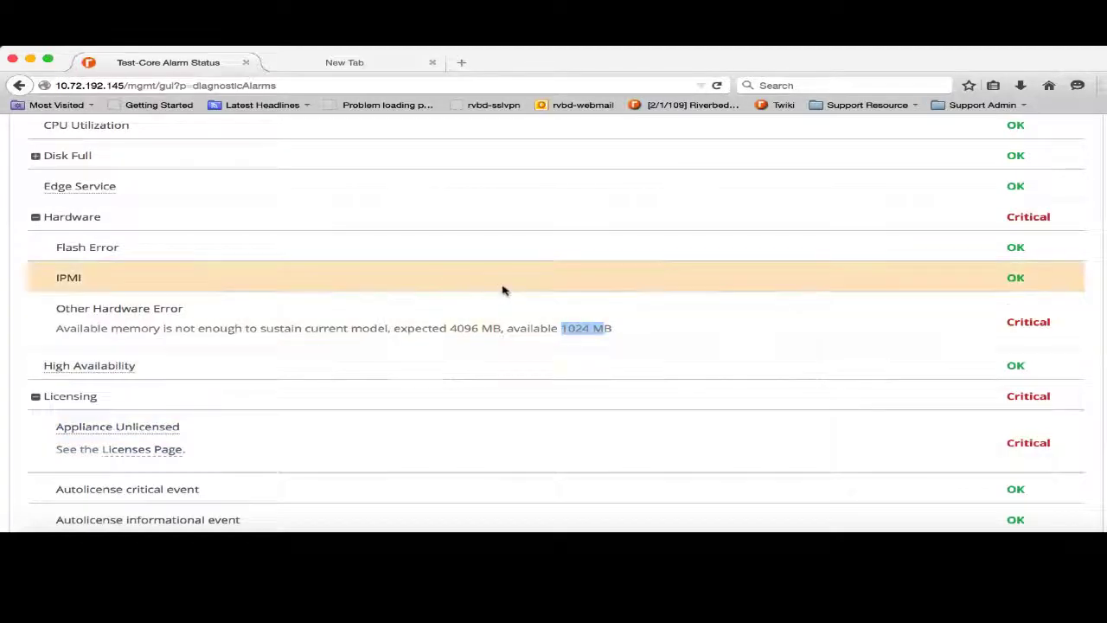
scroll(502, 289, up, 5)
mouse_move(999, 182)
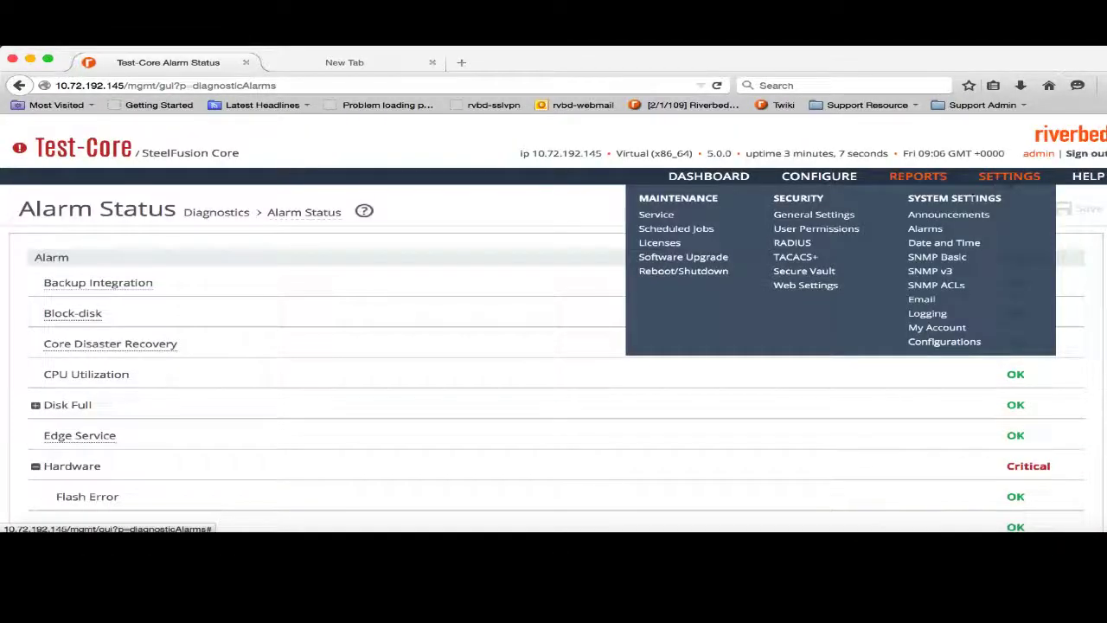
Check the Licenses page (Base, FusionSync, NFS not installed), then return to the vSphere console.
click(661, 244)
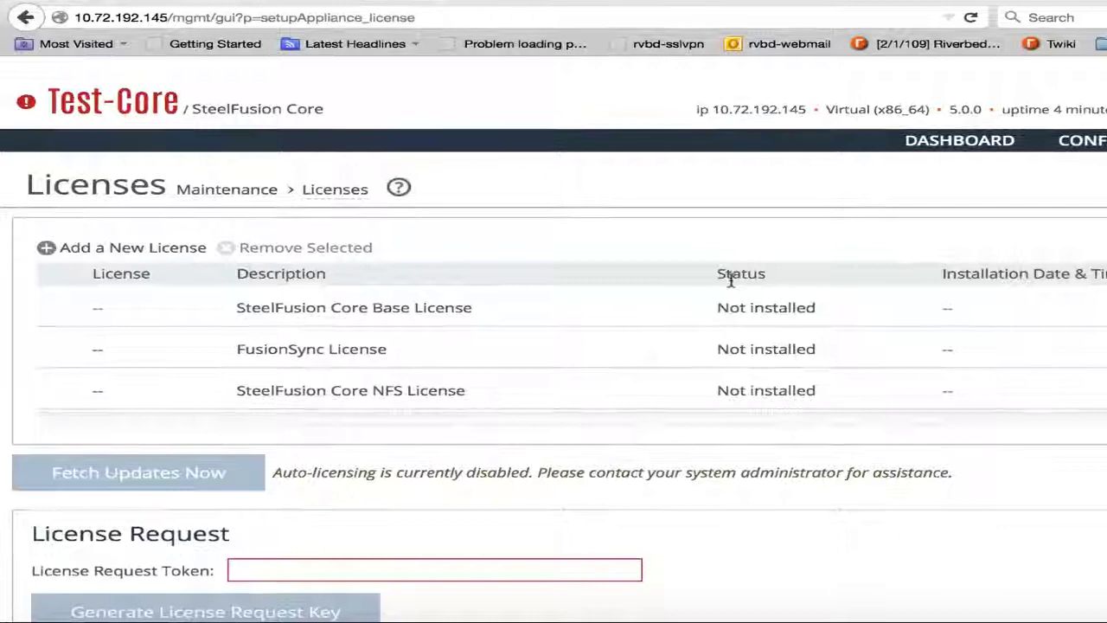
scroll(731, 279, down, 2)
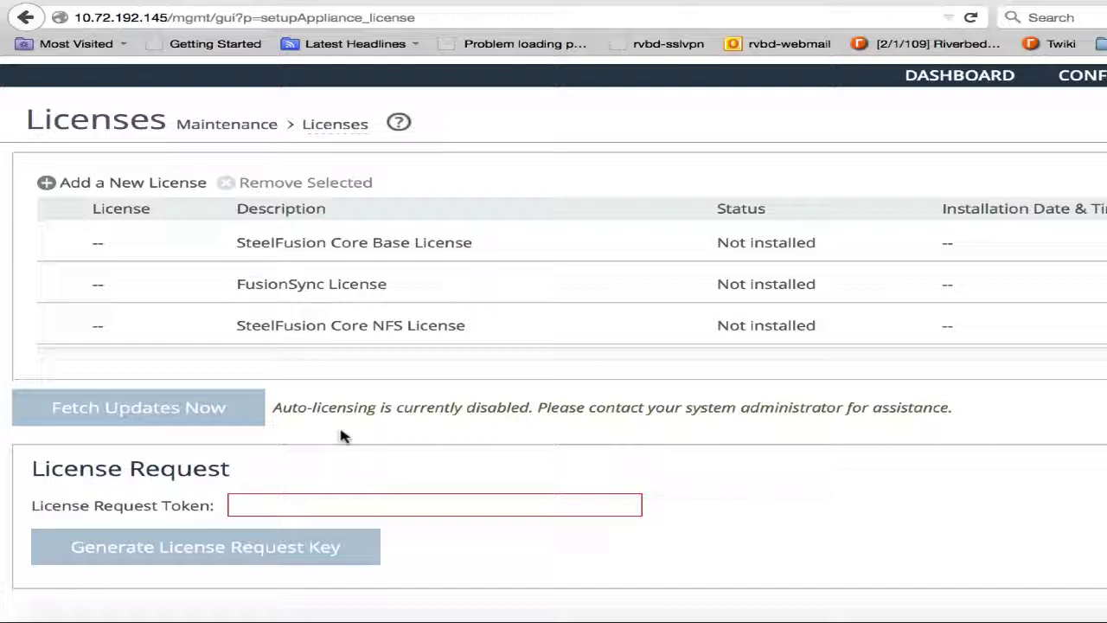
click(239, 502)
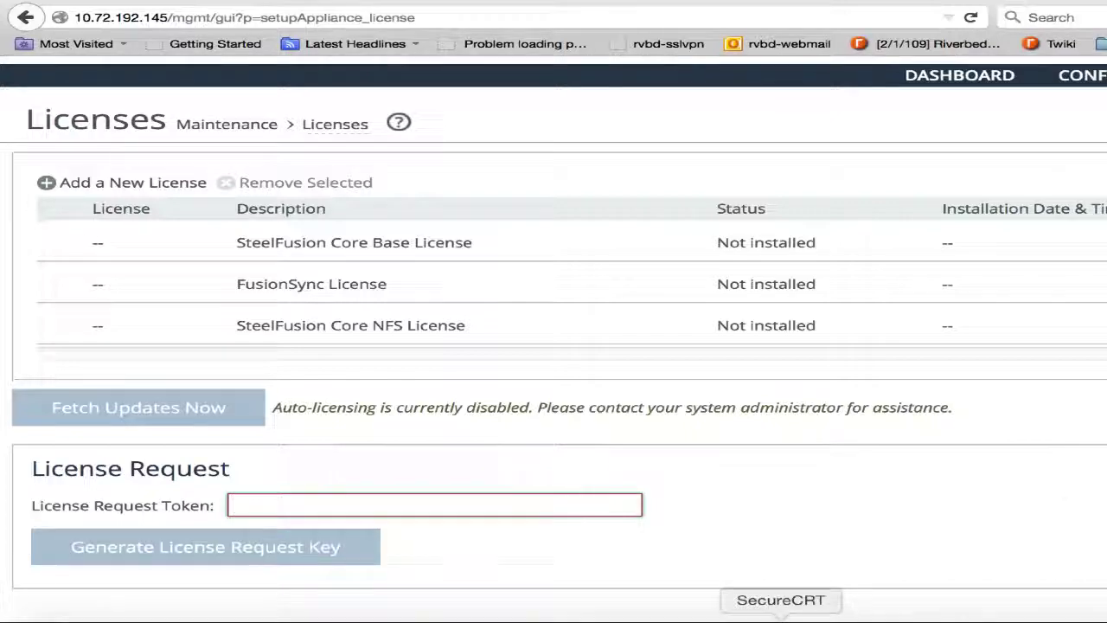
click(692, 616)
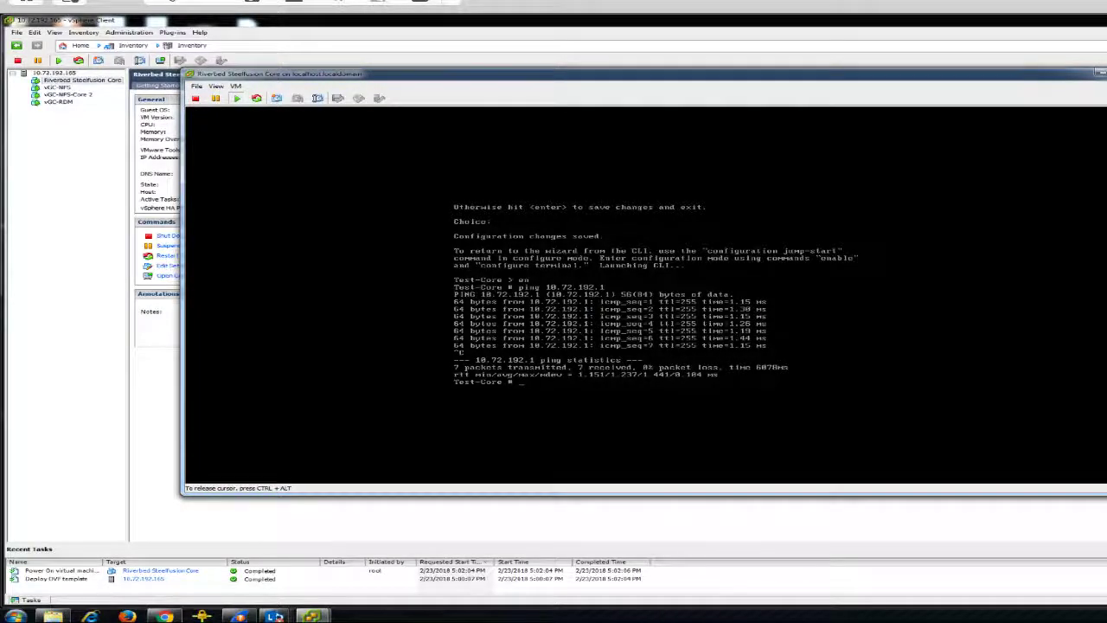
Close the console and power off the Riverbed Steelfusion Core VM.
click(1106, 73)
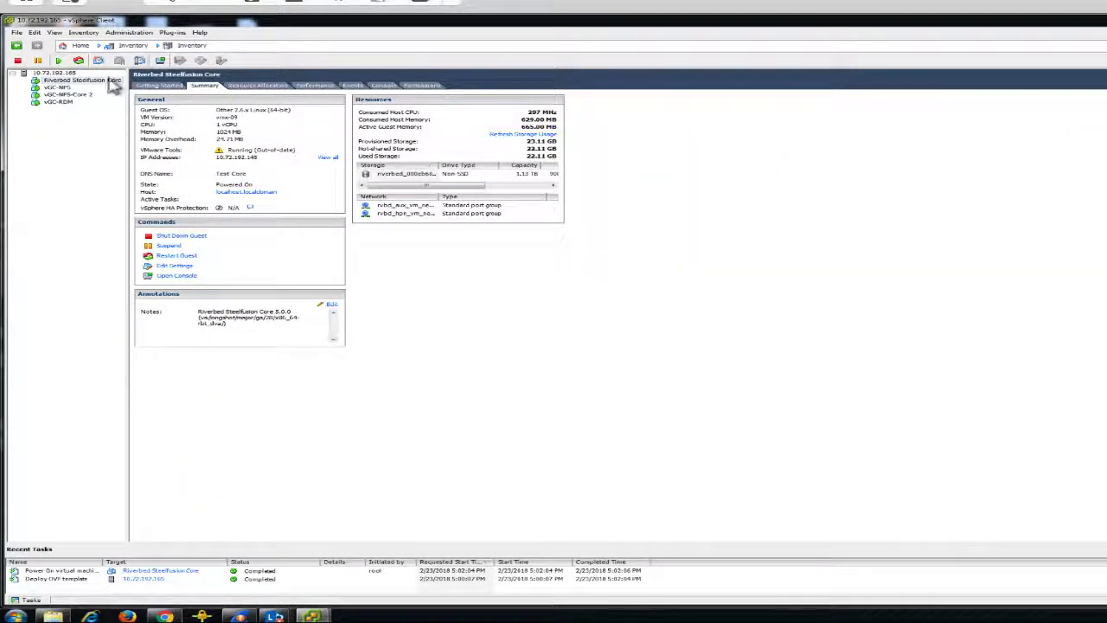
right_click(99, 80)
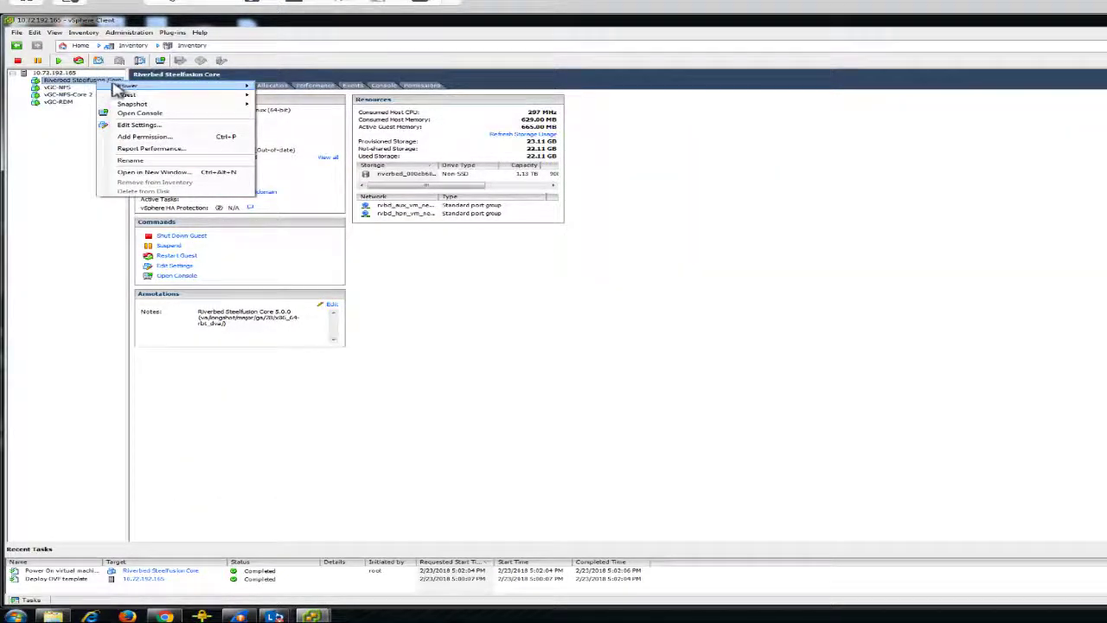
mouse_move(177, 88)
click(321, 98)
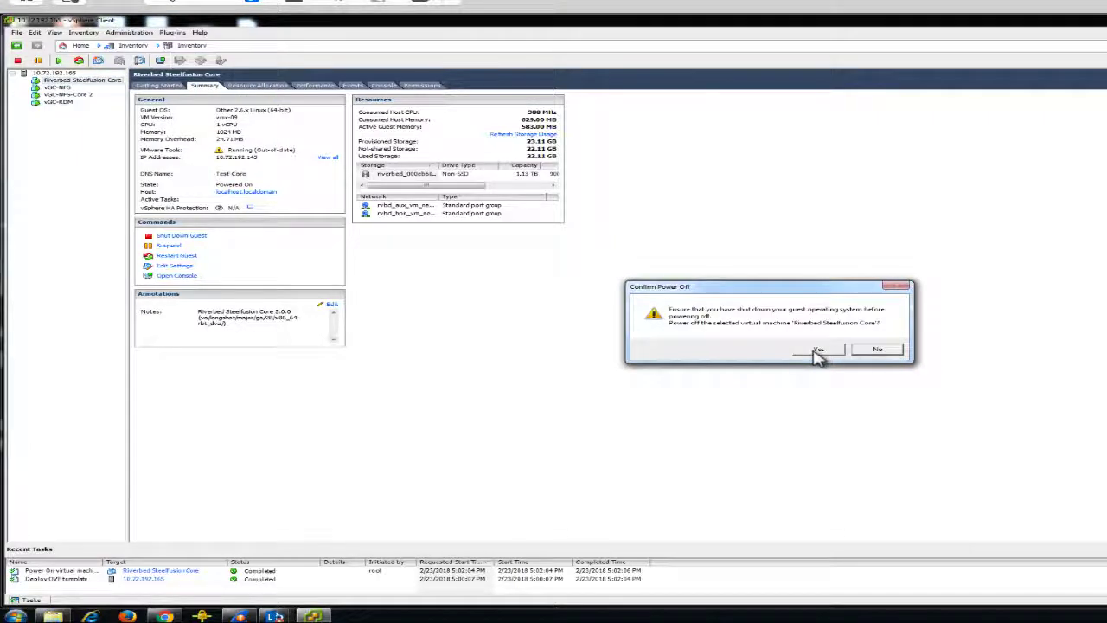
click(815, 349)
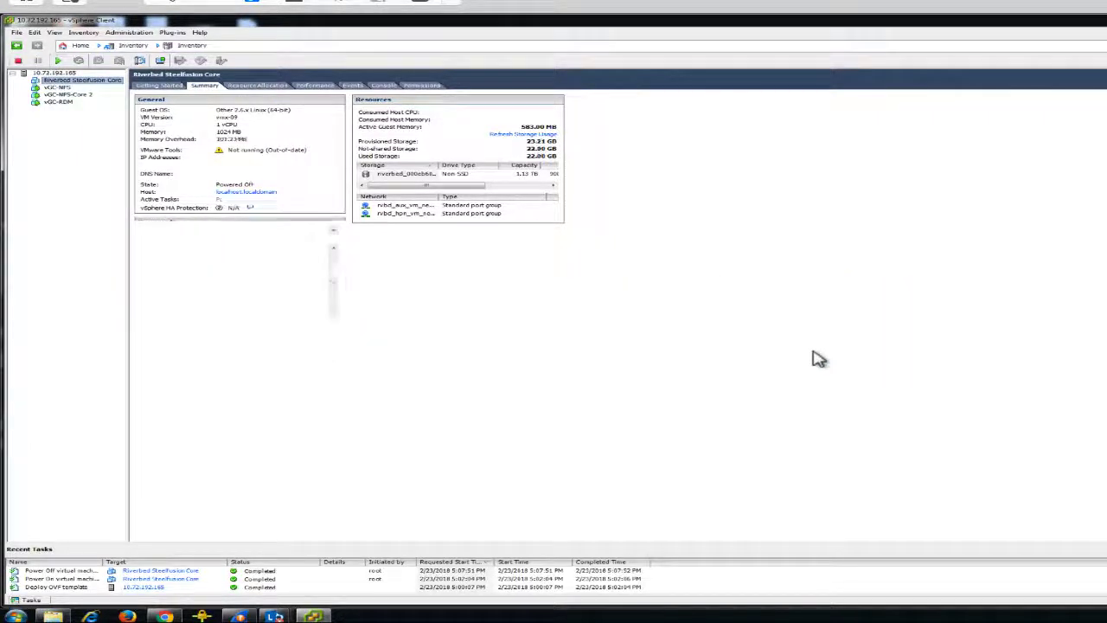
right_click(84, 81)
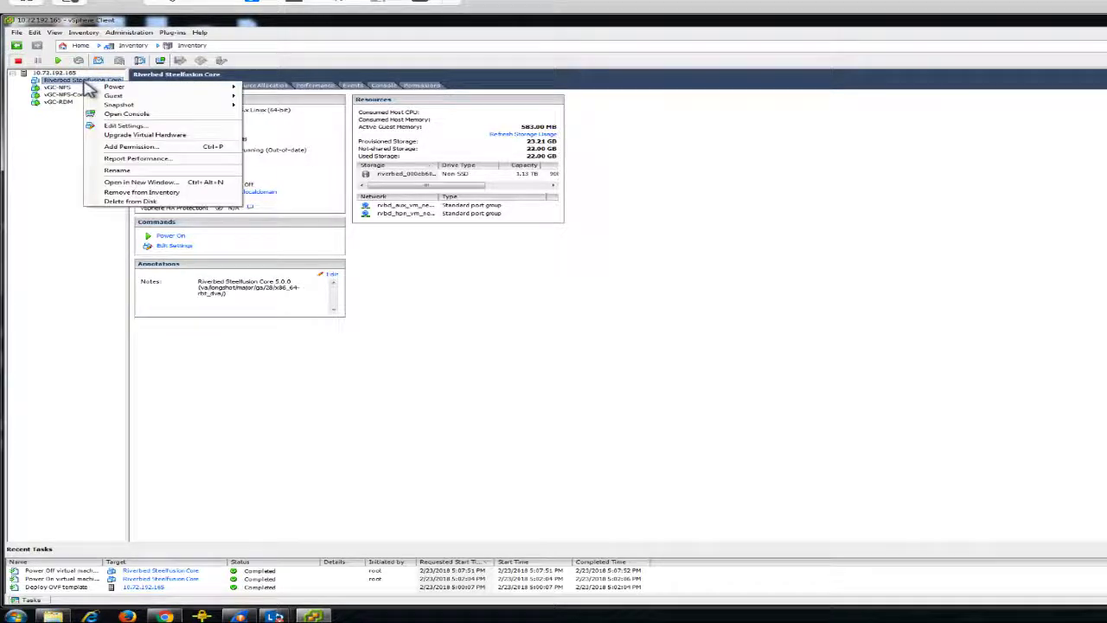
Set the Riverbed Steelfusion Core VM's memory to 4 GB (4096 MB) and virtual sockets to 4.
click(128, 125)
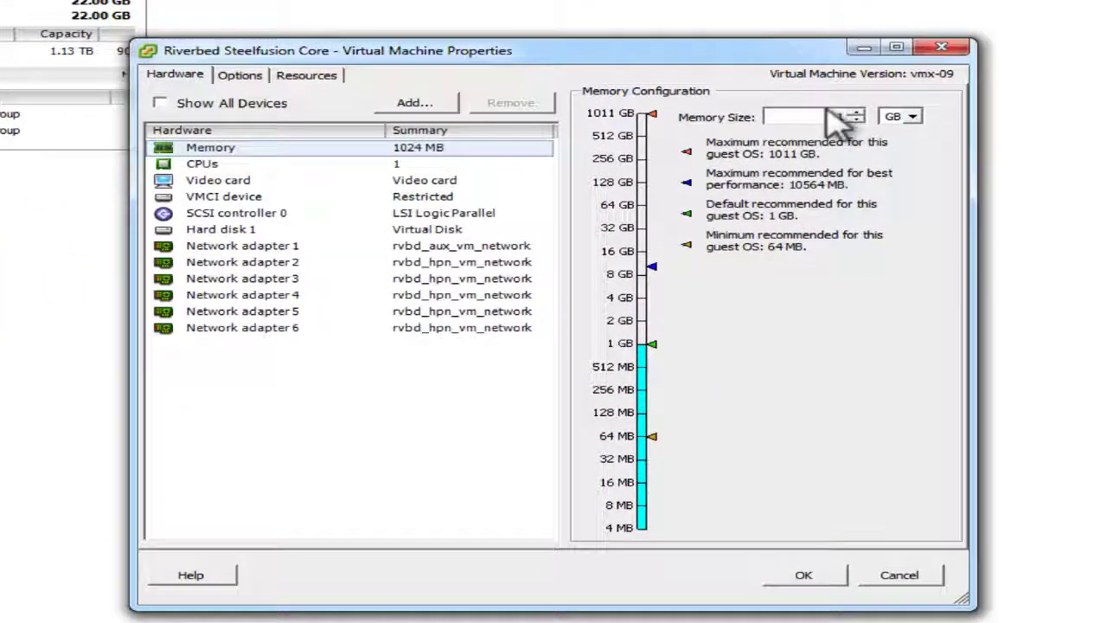
double_click(835, 117)
text(4)
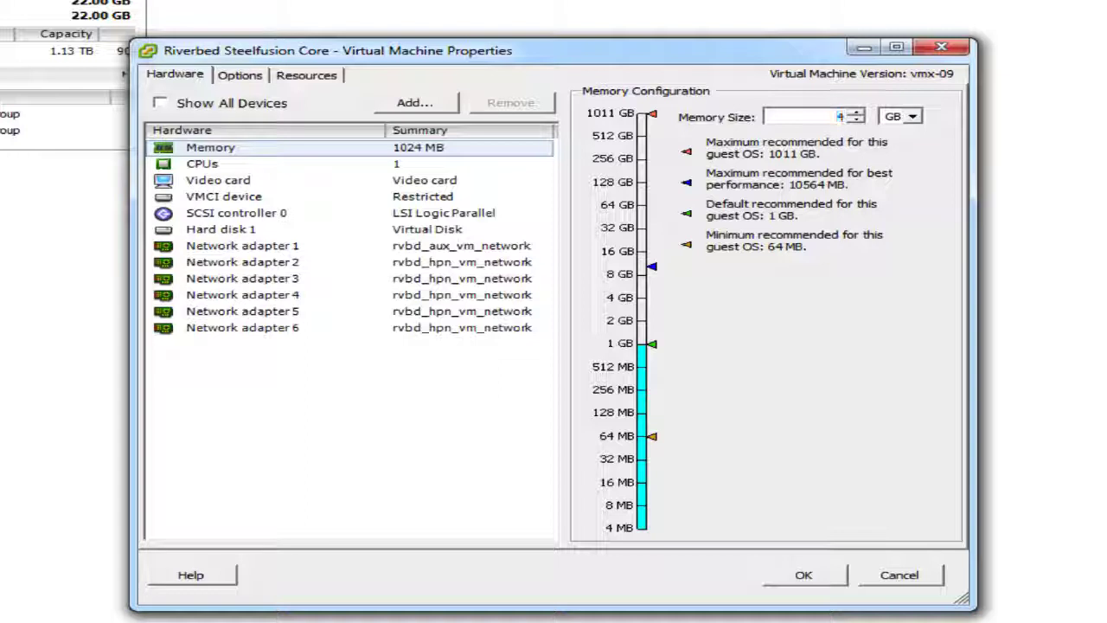
click(232, 163)
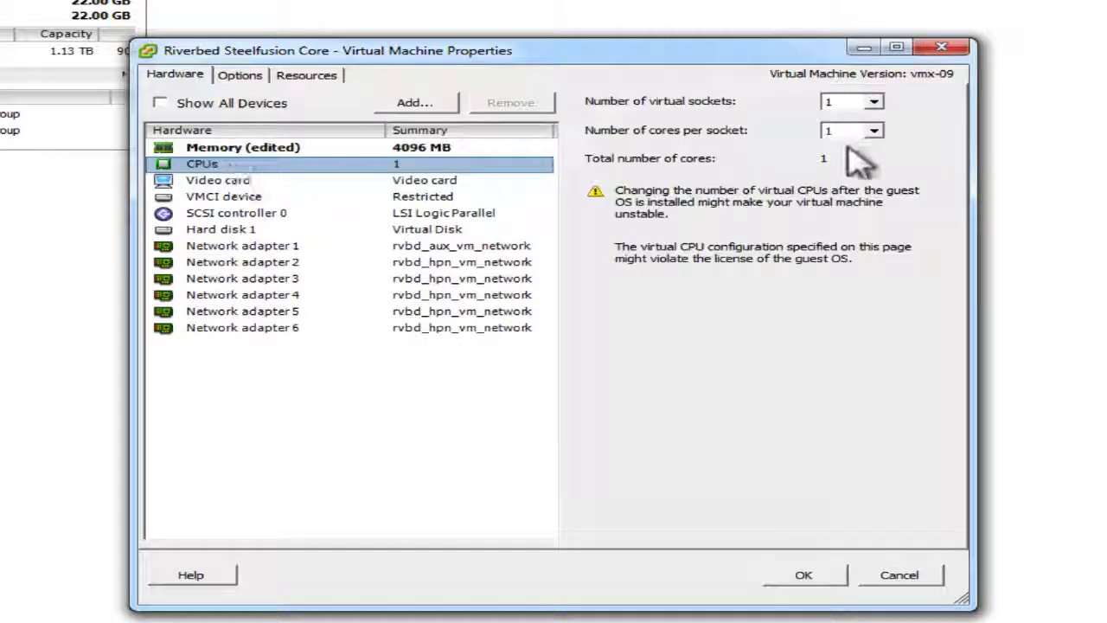
click(873, 102)
click(852, 162)
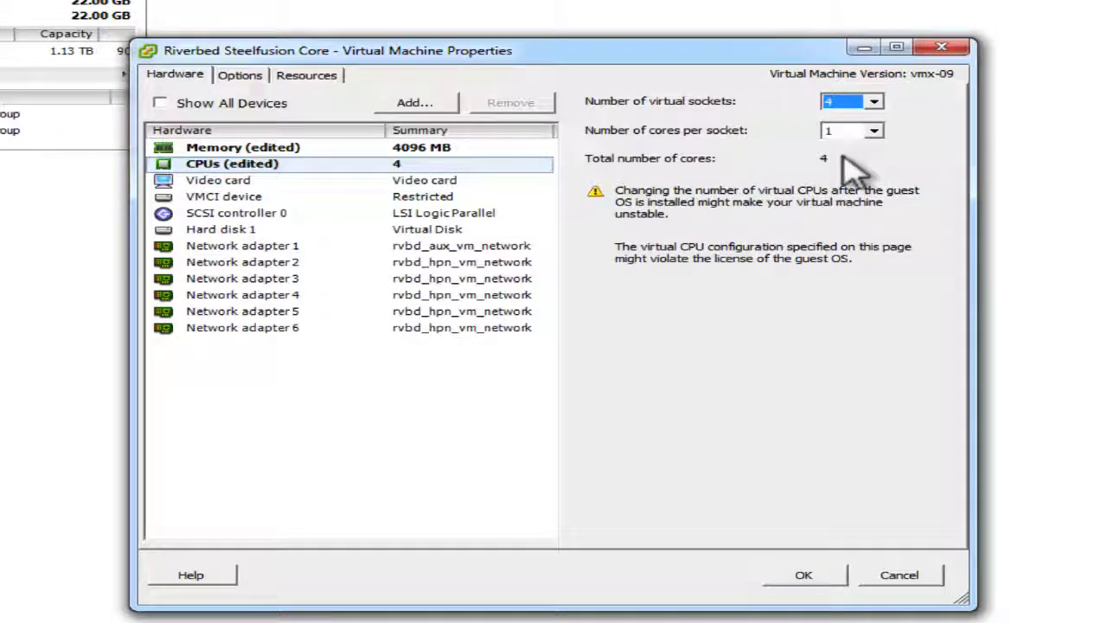
click(814, 575)
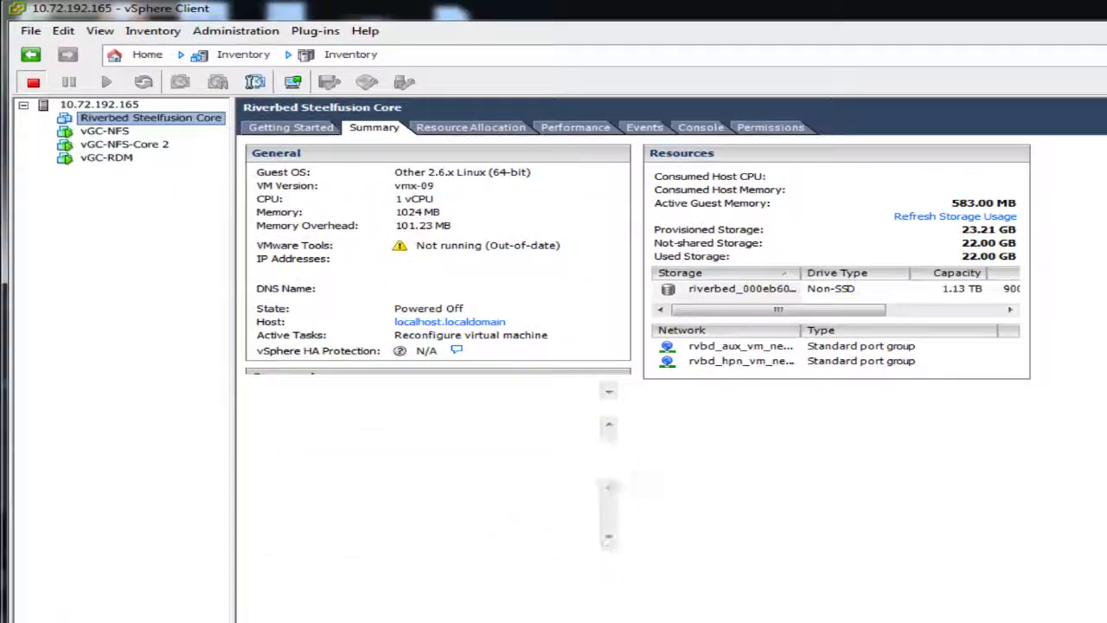
Power on the SteelFusion Core VM and sign in to the Test-Core web UI with the account password.
right_click(146, 119)
mouse_move(212, 128)
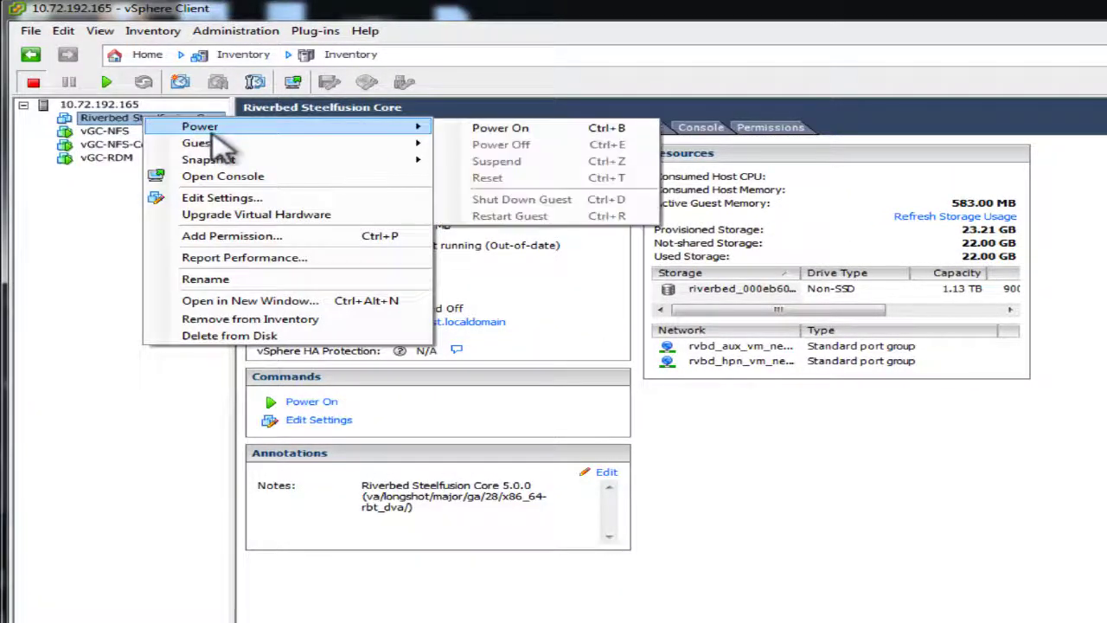
click(501, 126)
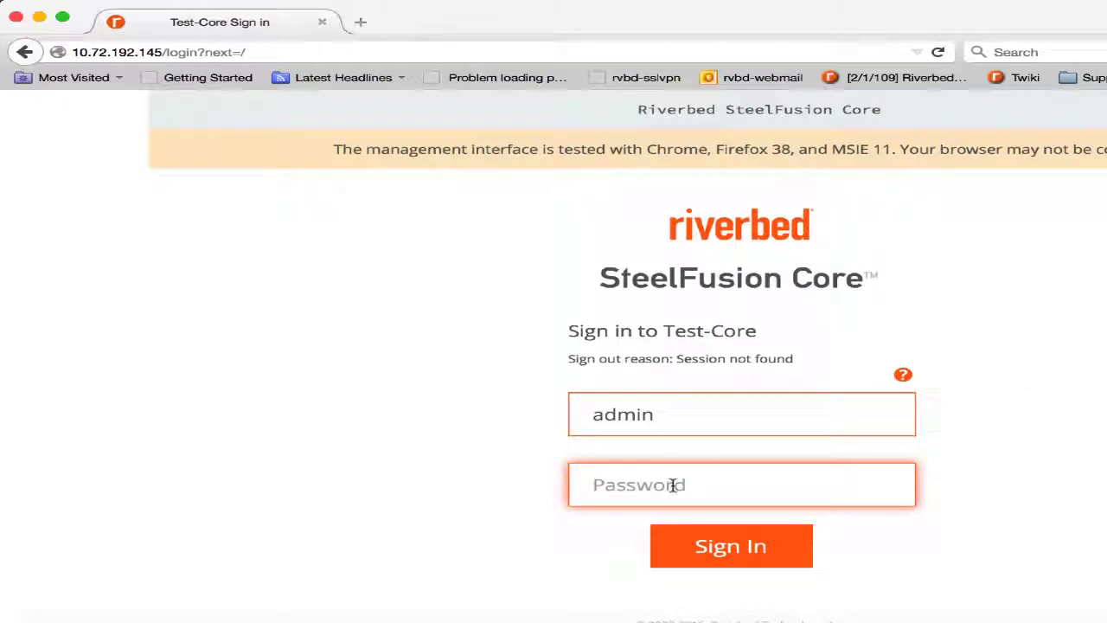
text(password)
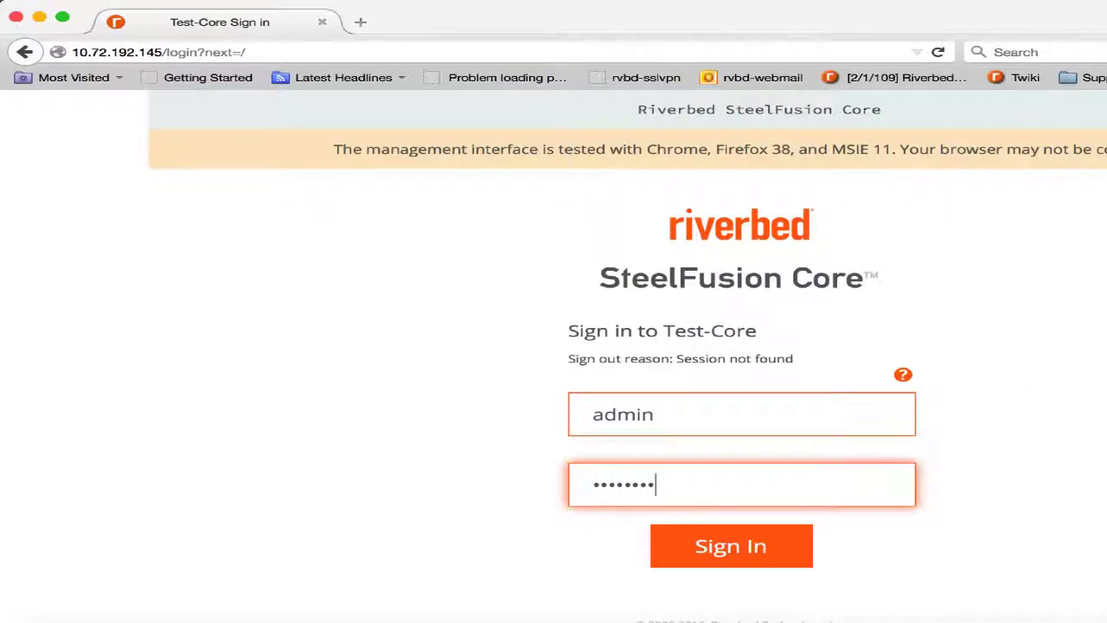
key(Return)
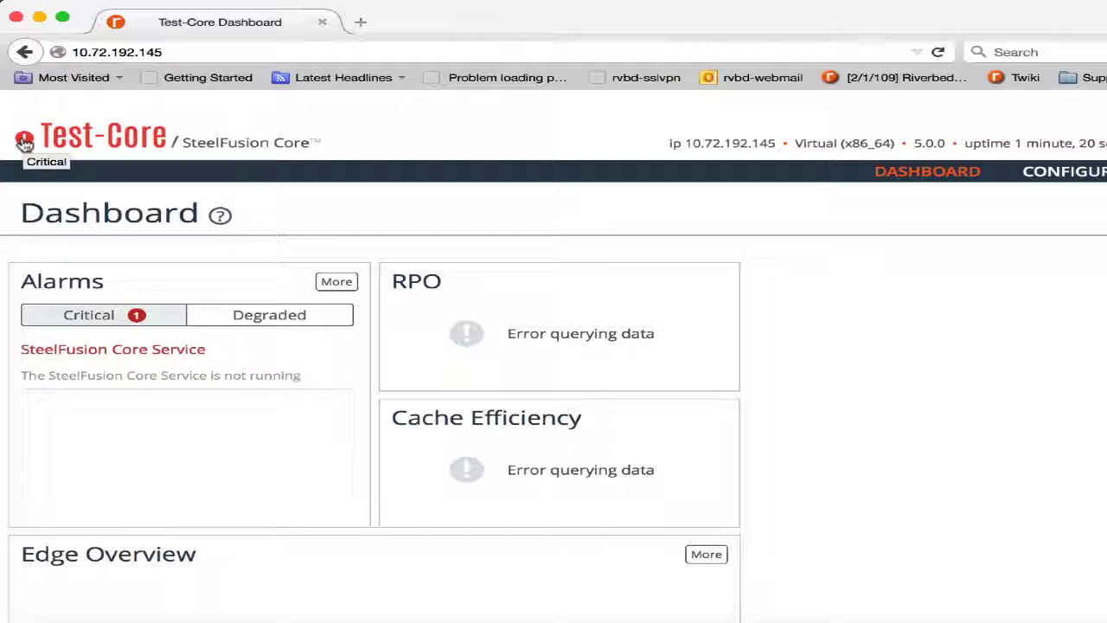
Review Test-Core's full Alarm Status list for the critical alarm.
click(25, 141)
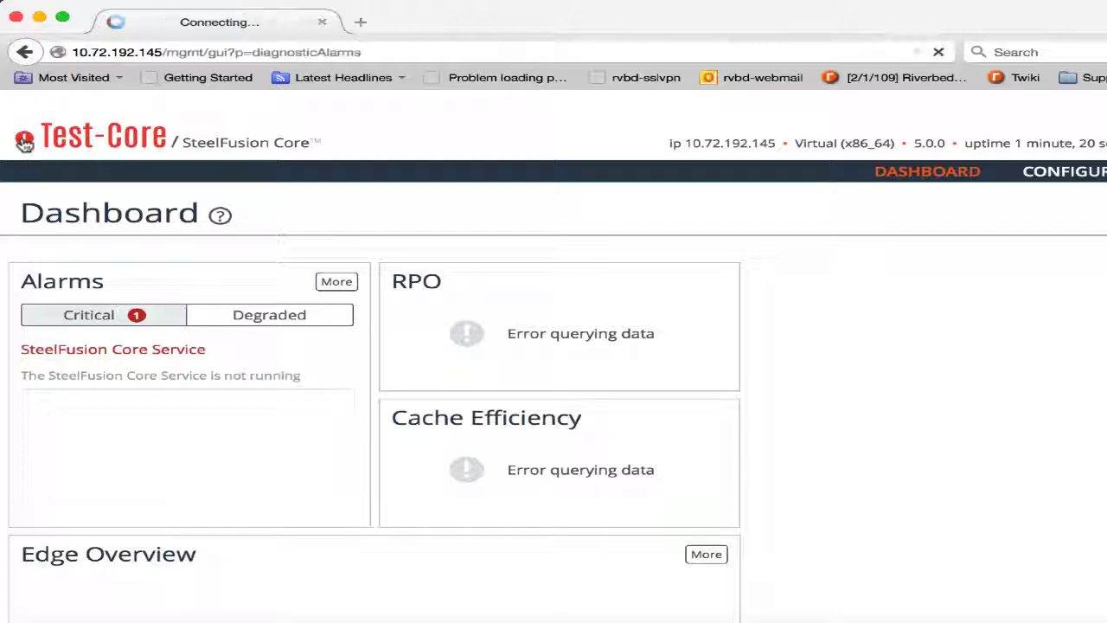
scroll(1006, 420, down, 10)
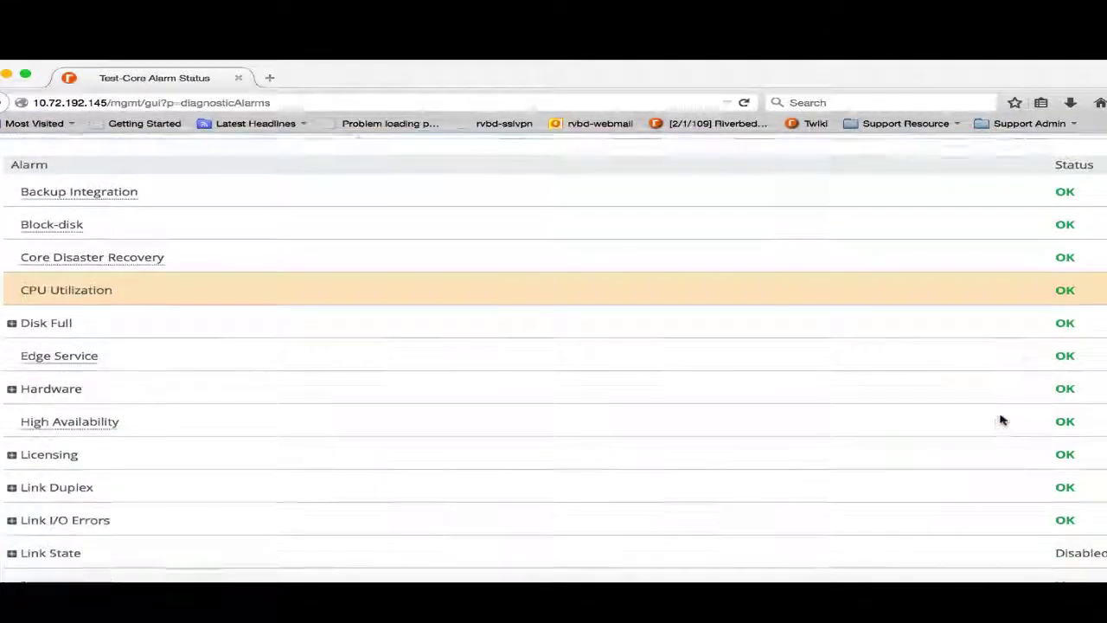
scroll(1001, 420, down, 2)
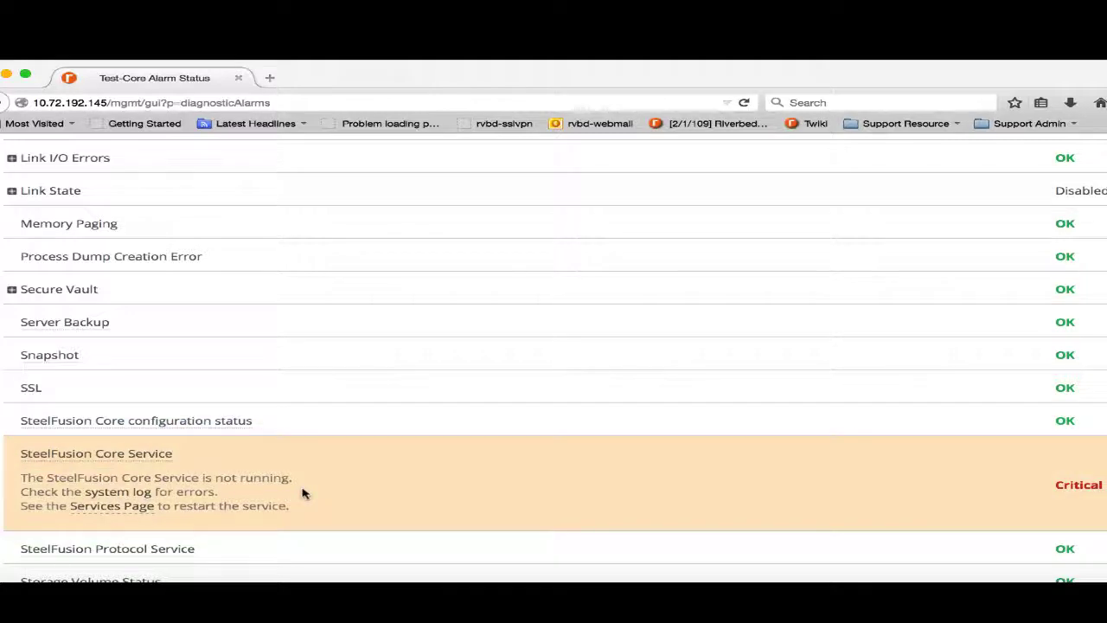
scroll(303, 493, up, 6)
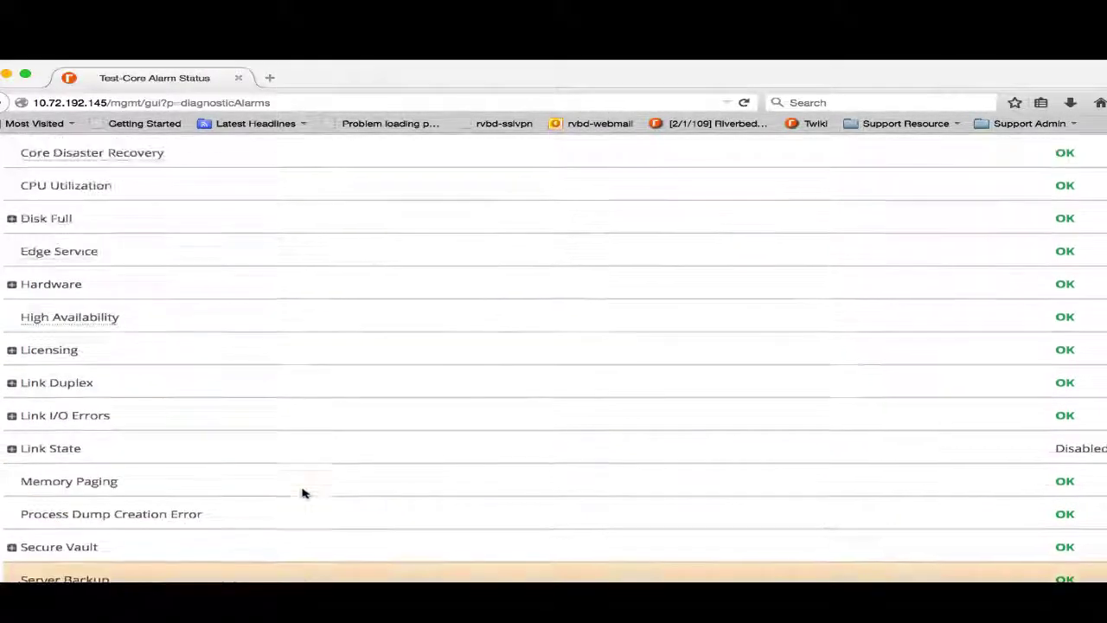
scroll(302, 493, up, 6)
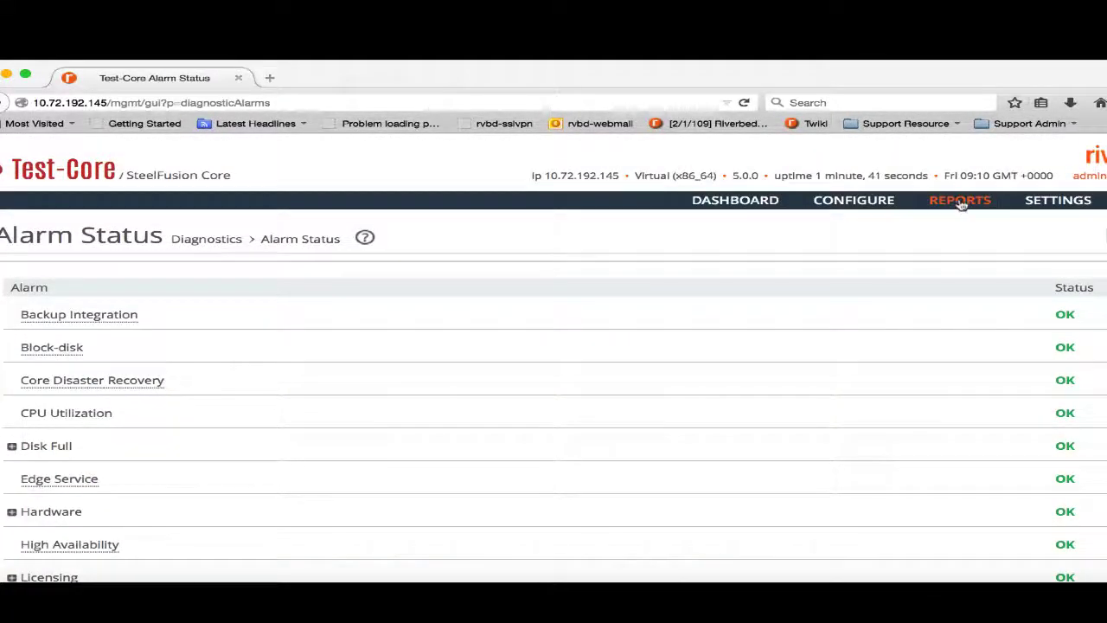
Check the Licenses page, then go to the iSCSI Initiator / MPIO configuration page.
mouse_move(1058, 200)
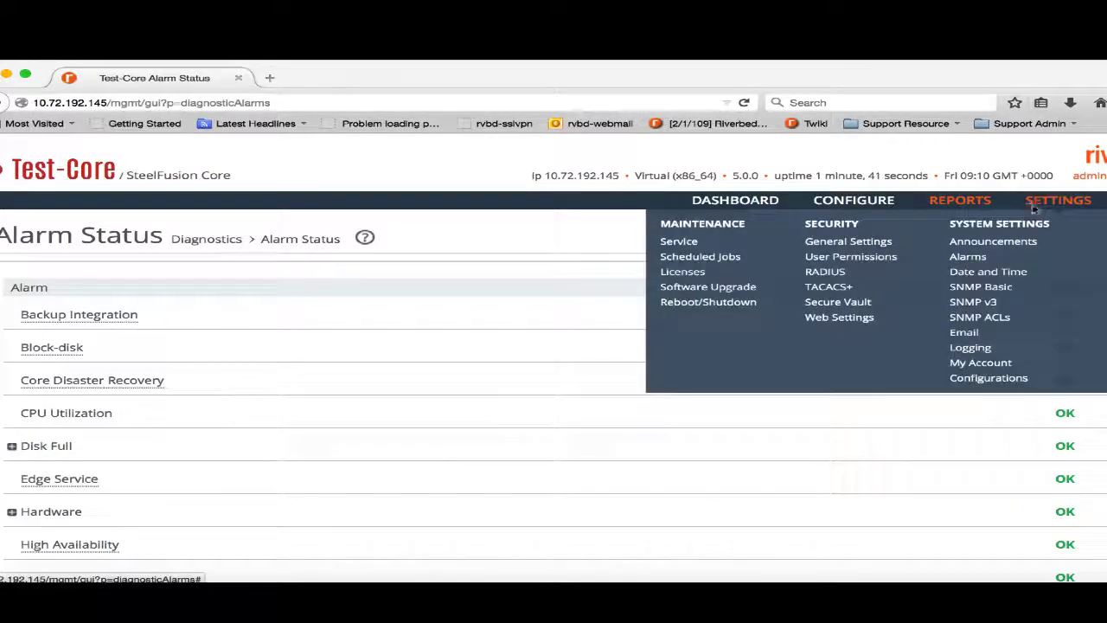
click(692, 276)
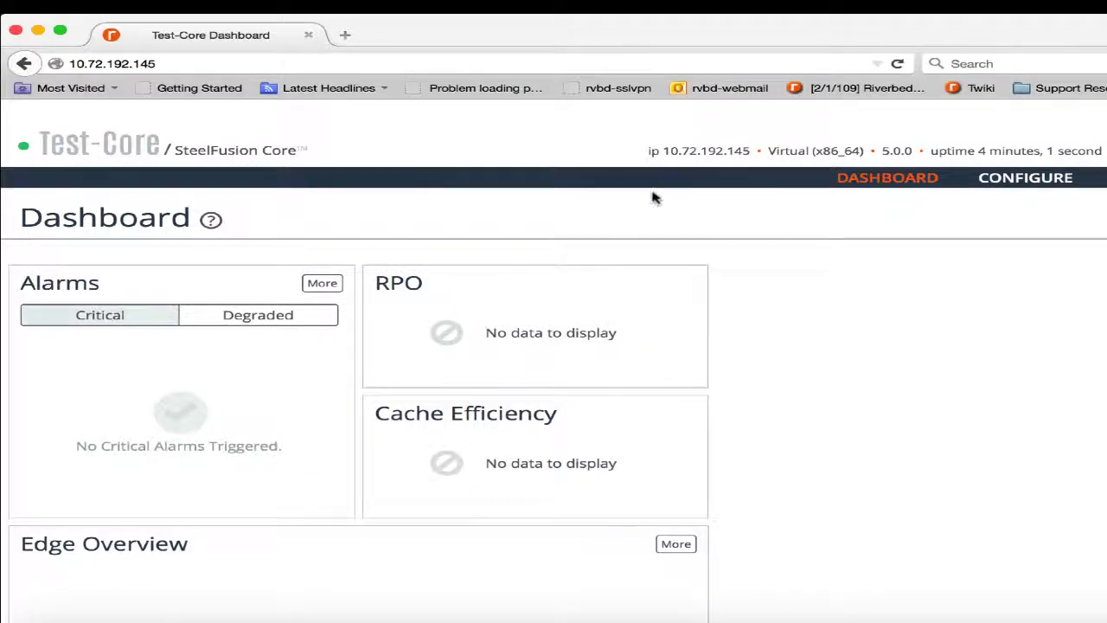
click(1005, 180)
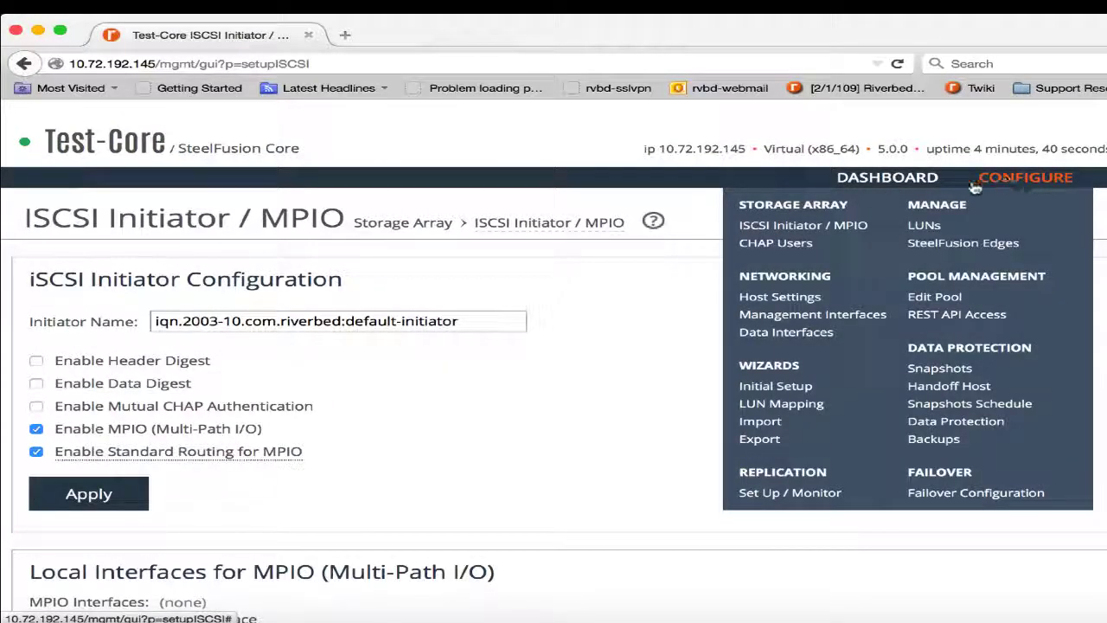